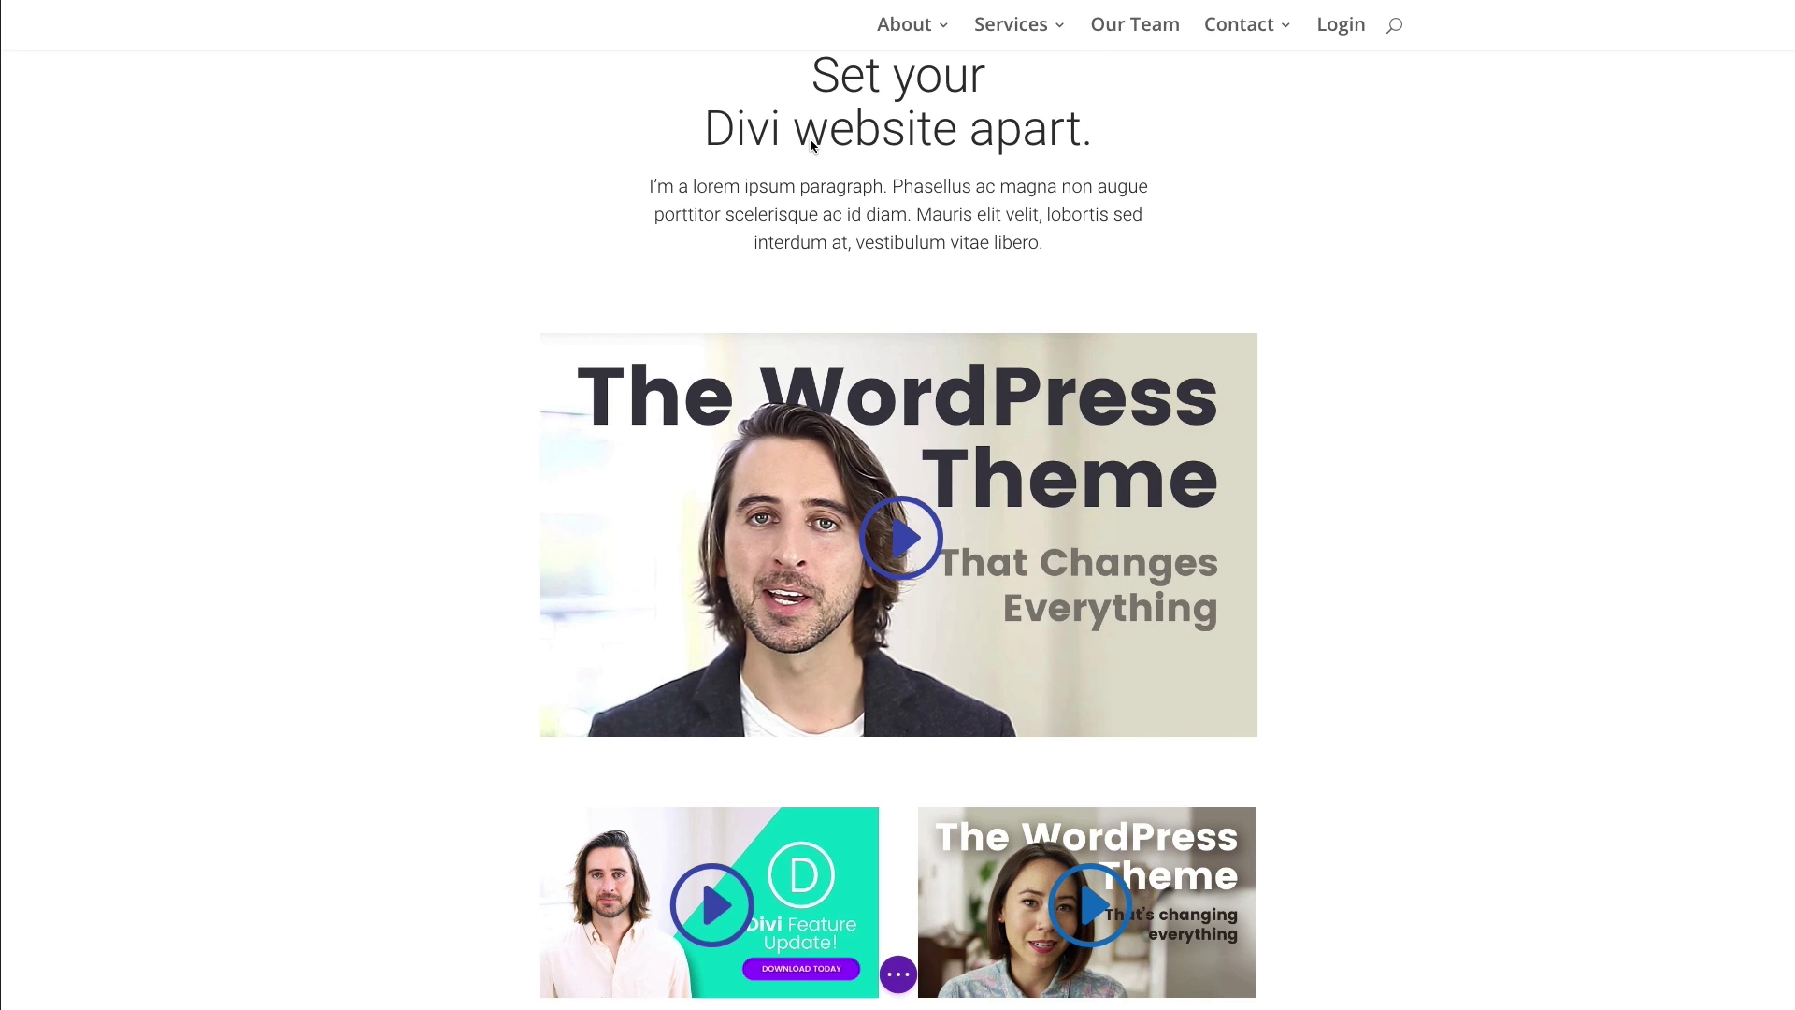
Open the featured video module's settings and review its current YouTube link in the video source options
mouse_move(575, 501)
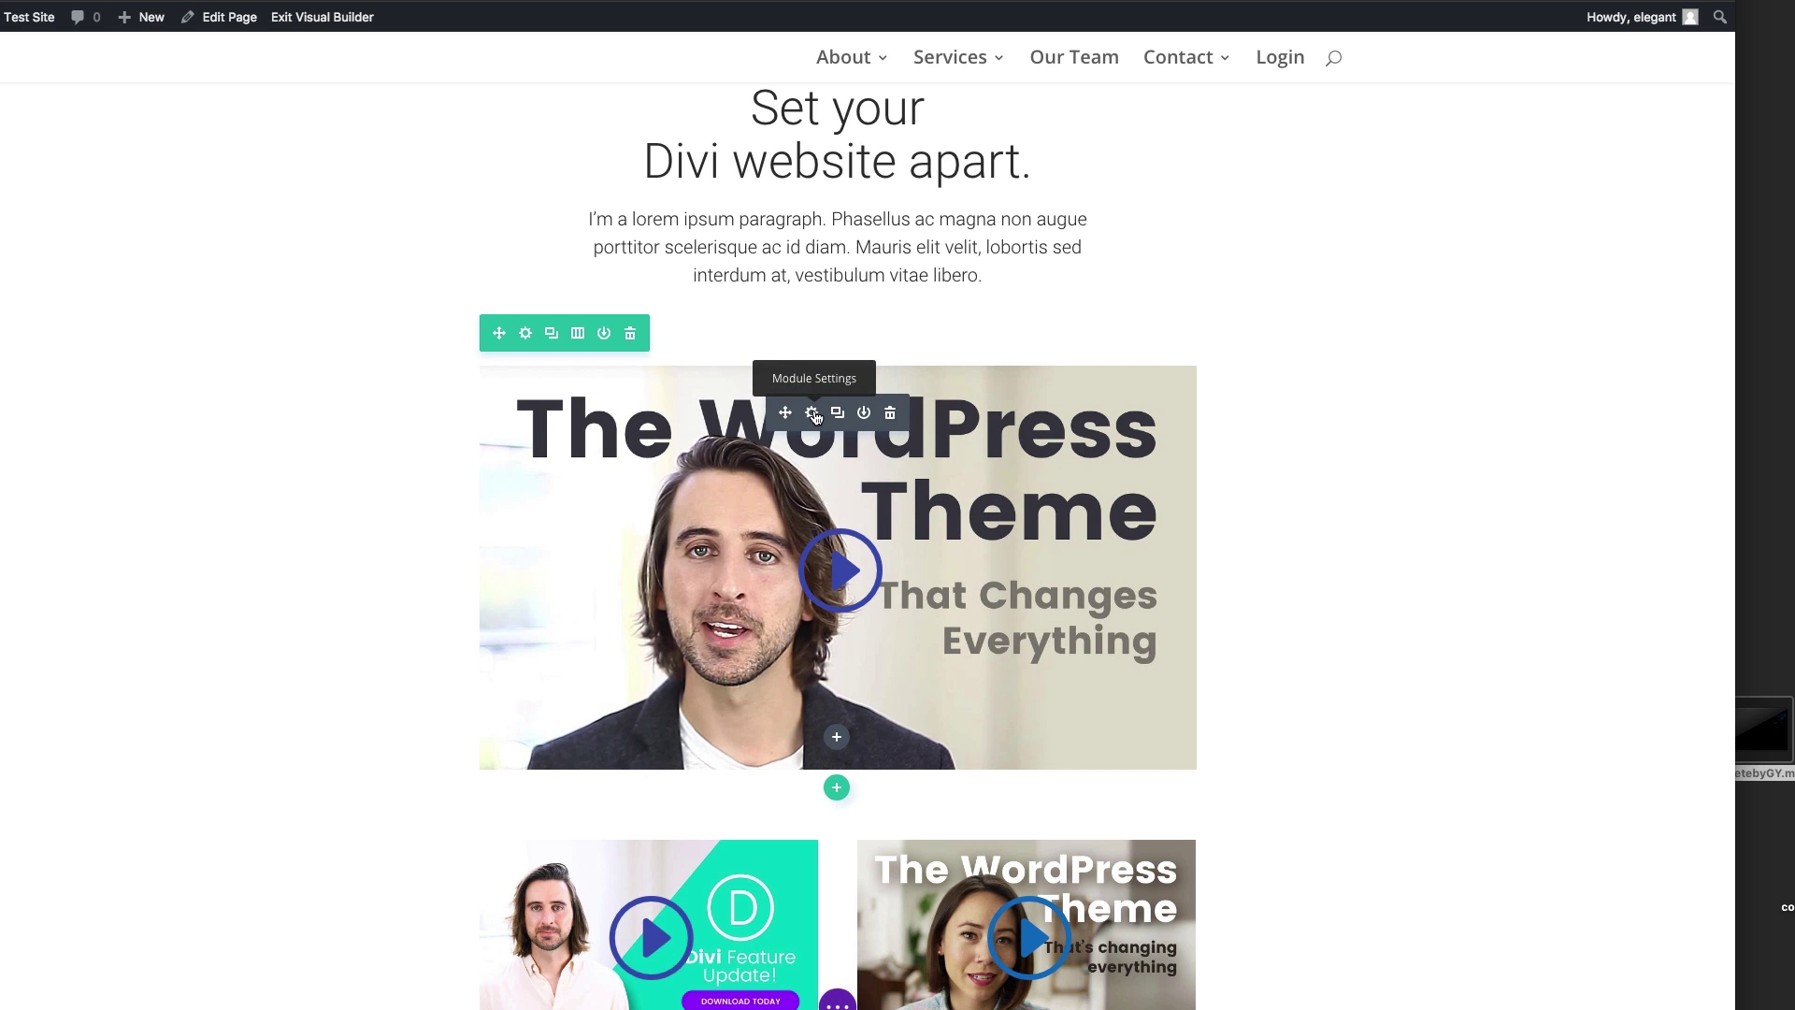
click(813, 413)
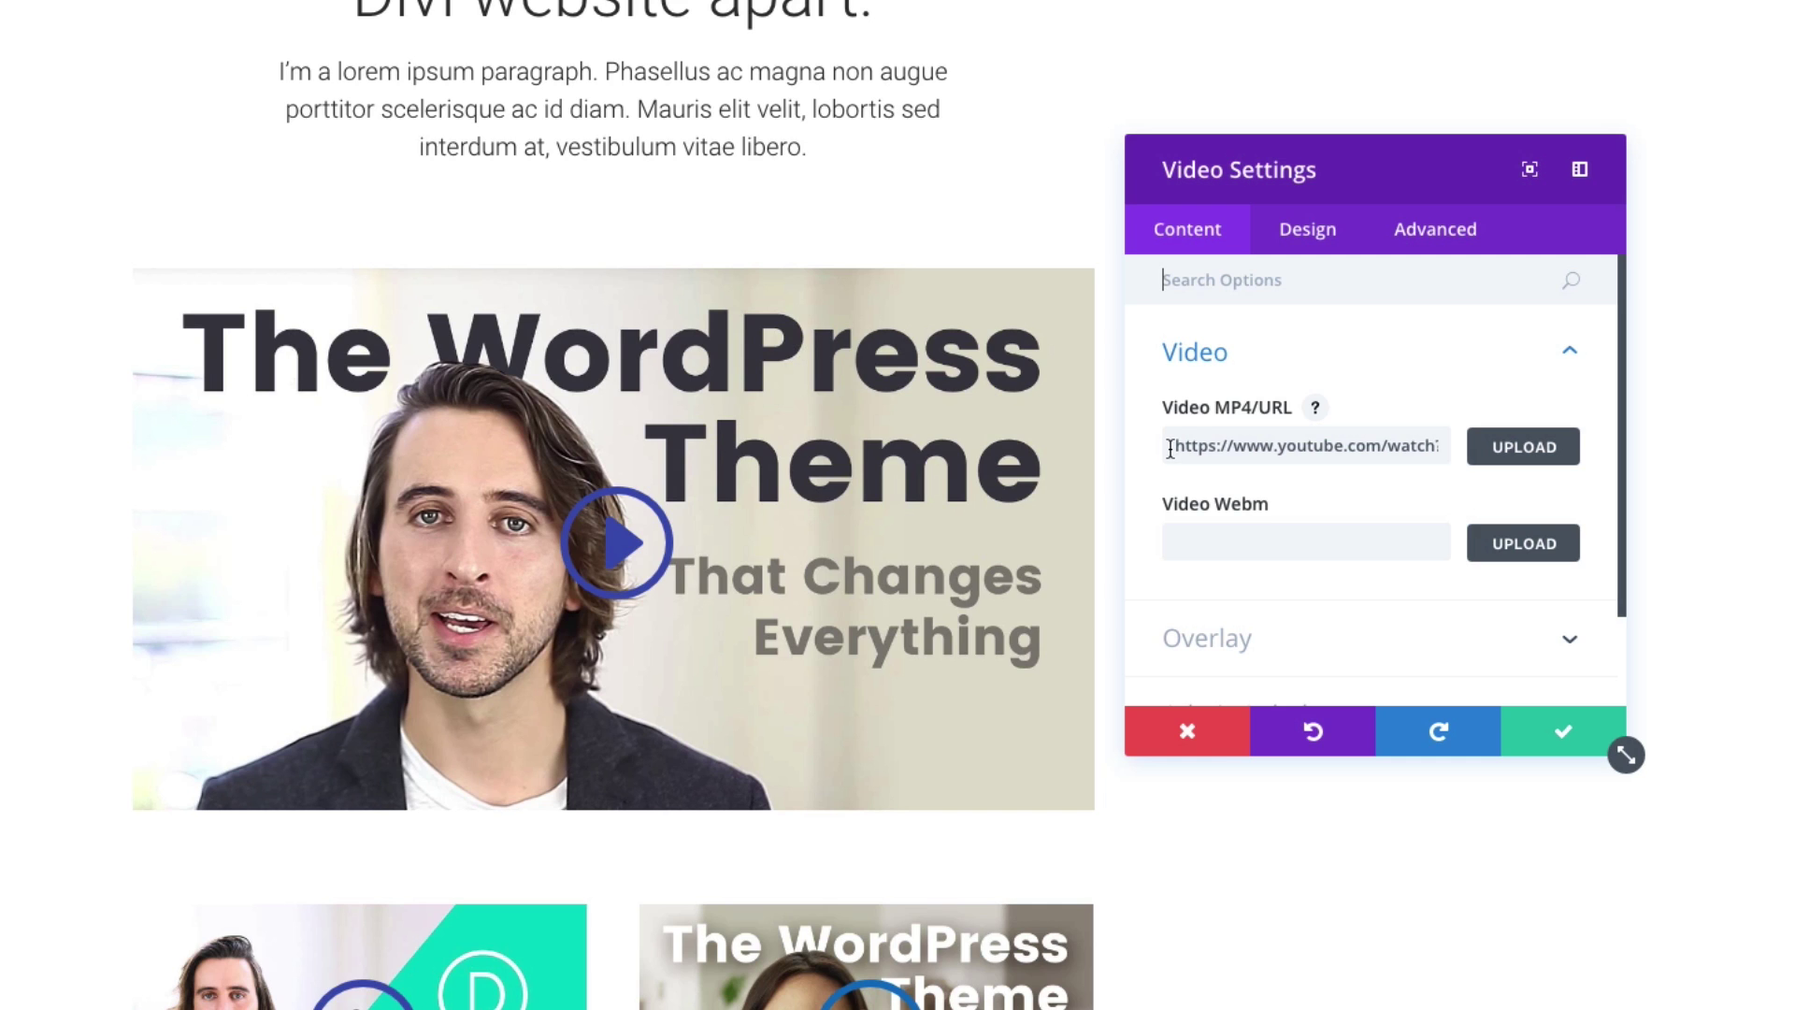
drag(1171, 450, 1460, 444)
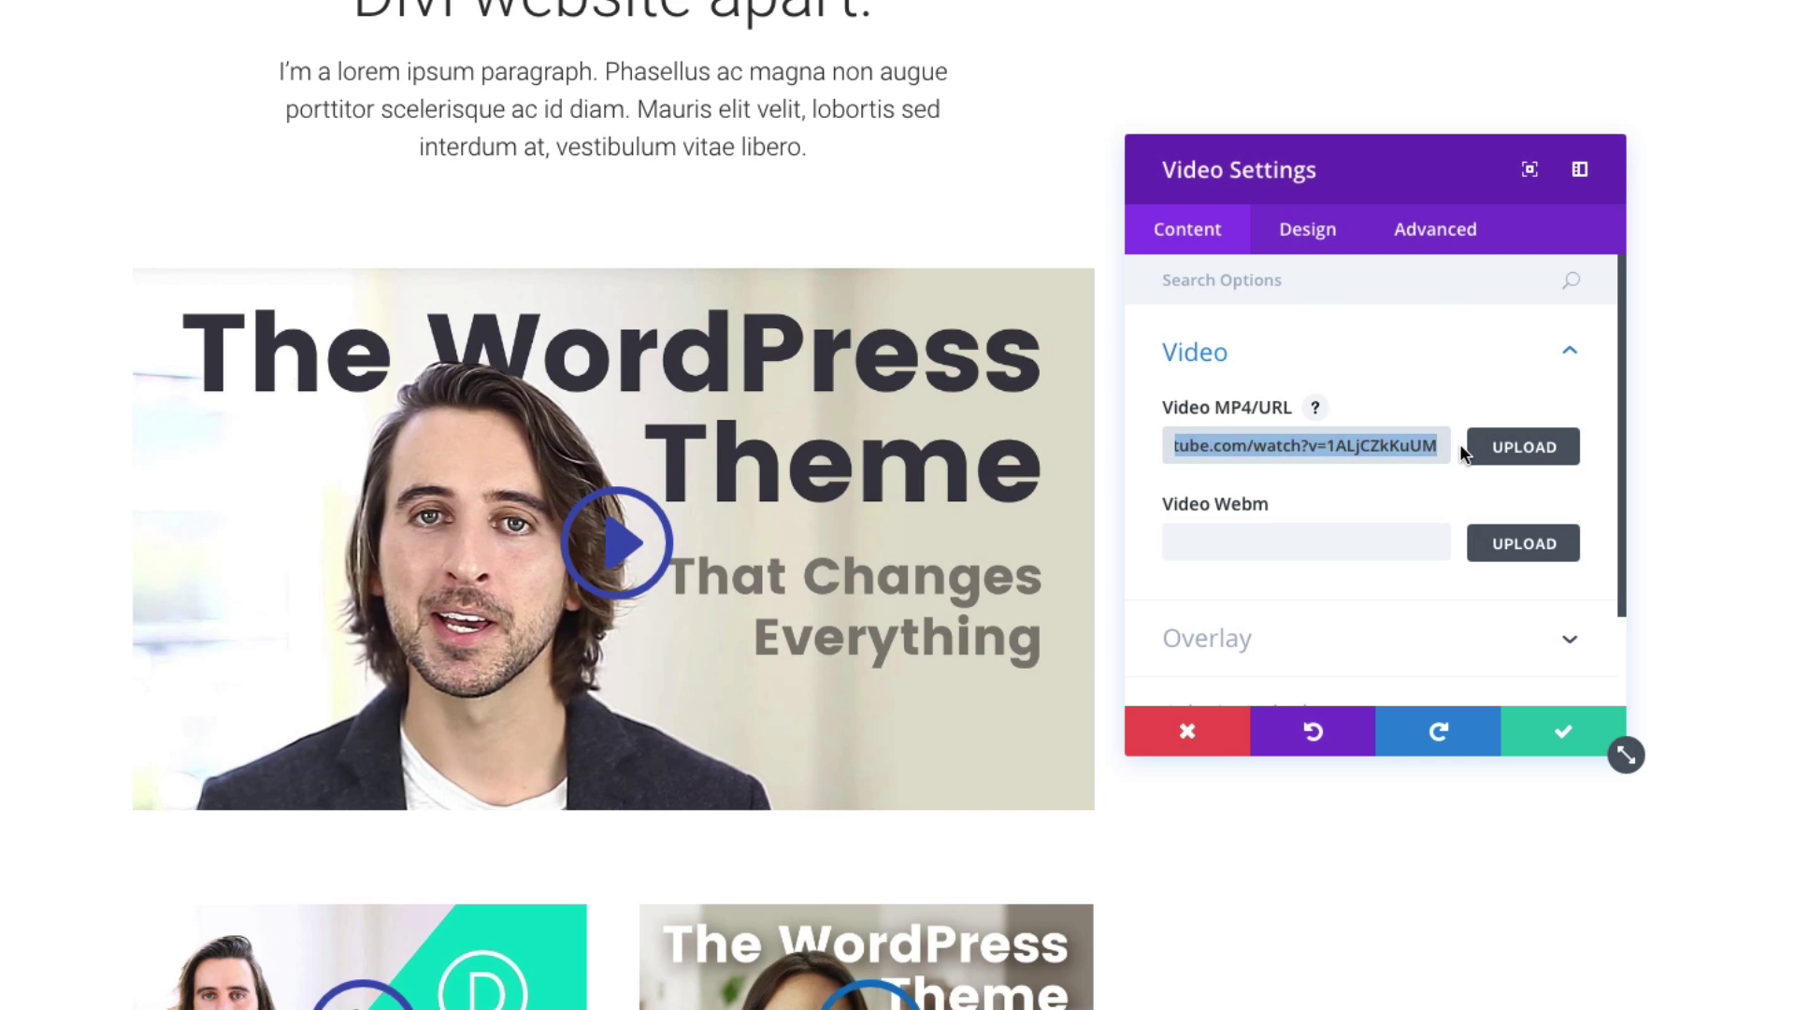
click(1456, 397)
click(1383, 354)
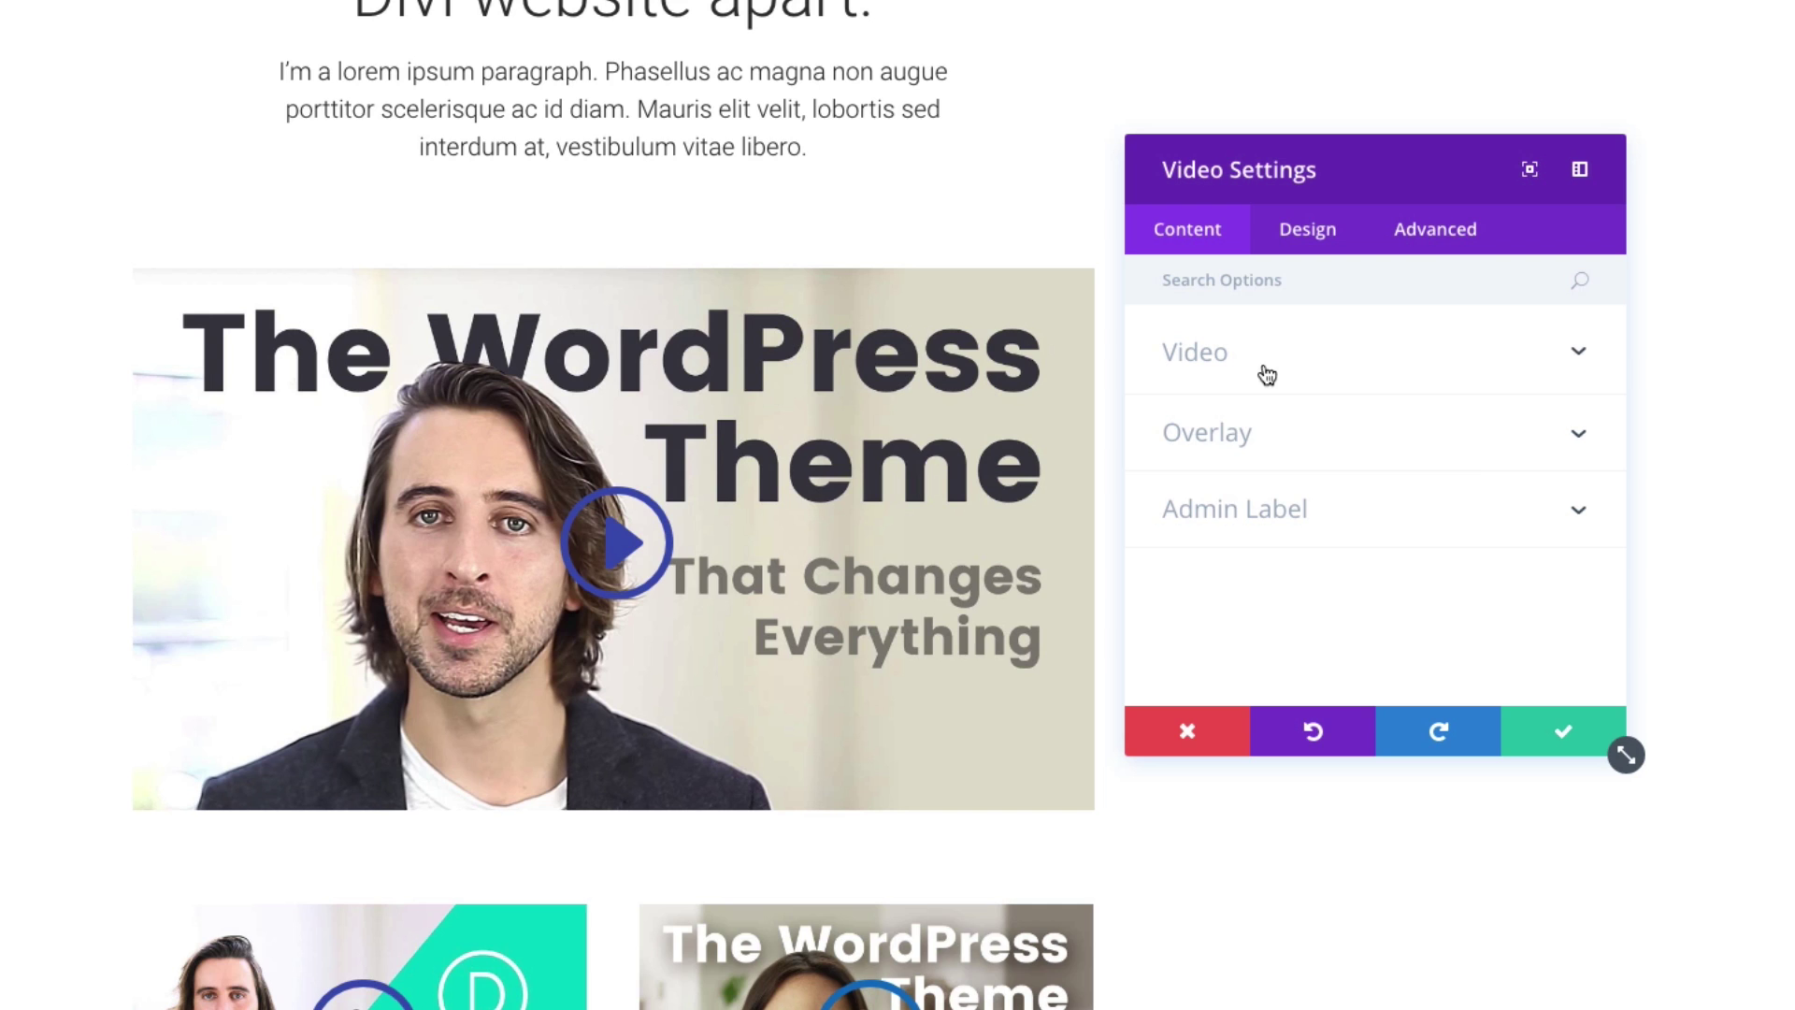
click(1300, 361)
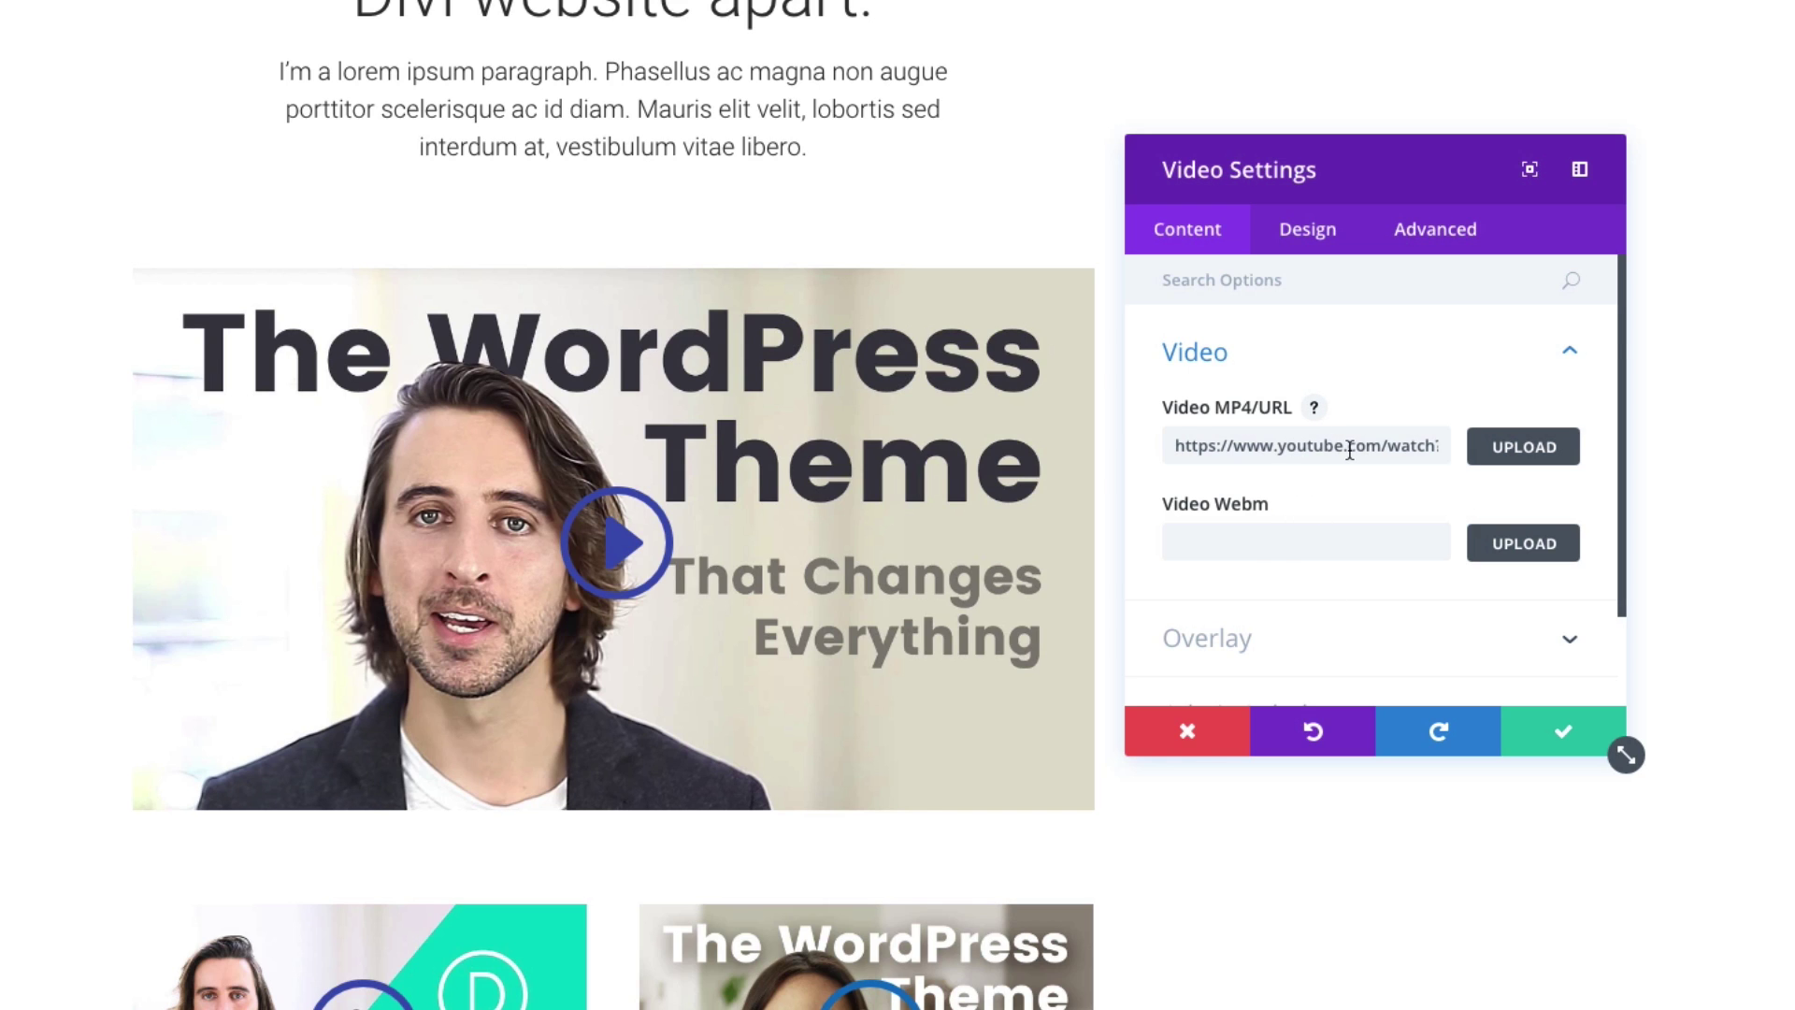
Set the travel-landscape-03 binoculars photo from the Media Library as the video's overlay image
scroll(1396, 633, down, 1)
click(1370, 622)
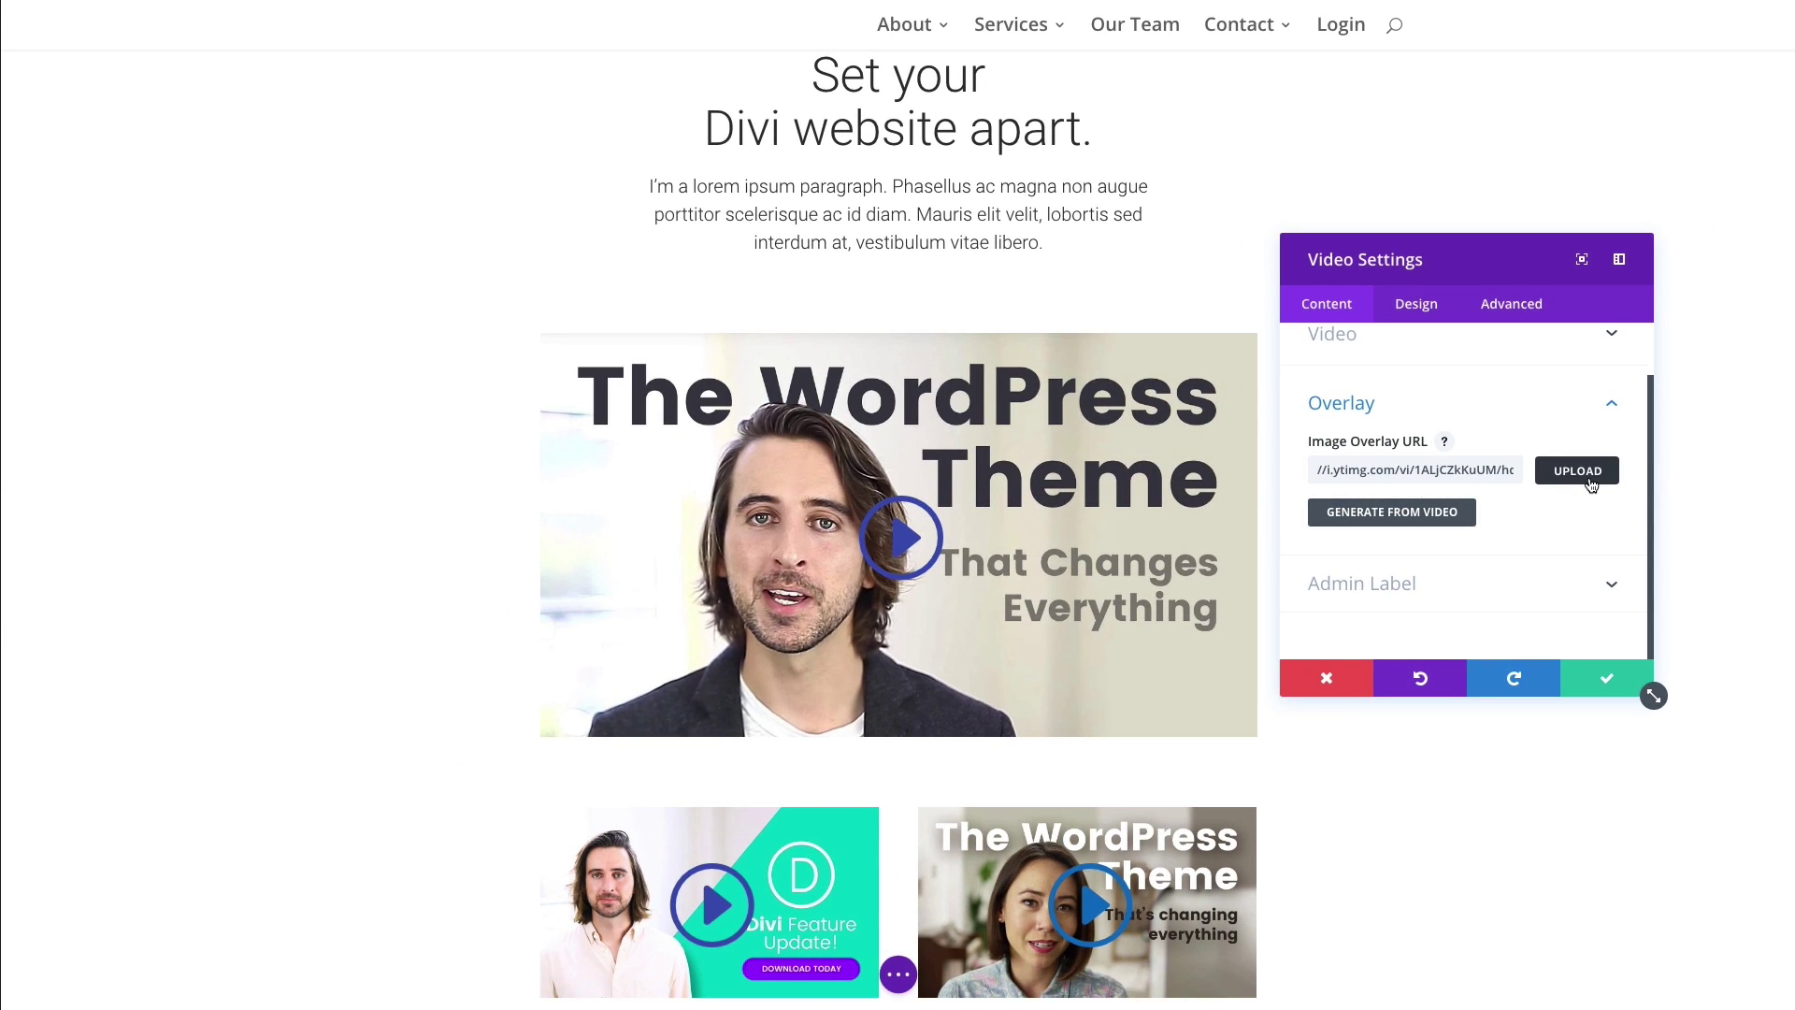
click(1538, 464)
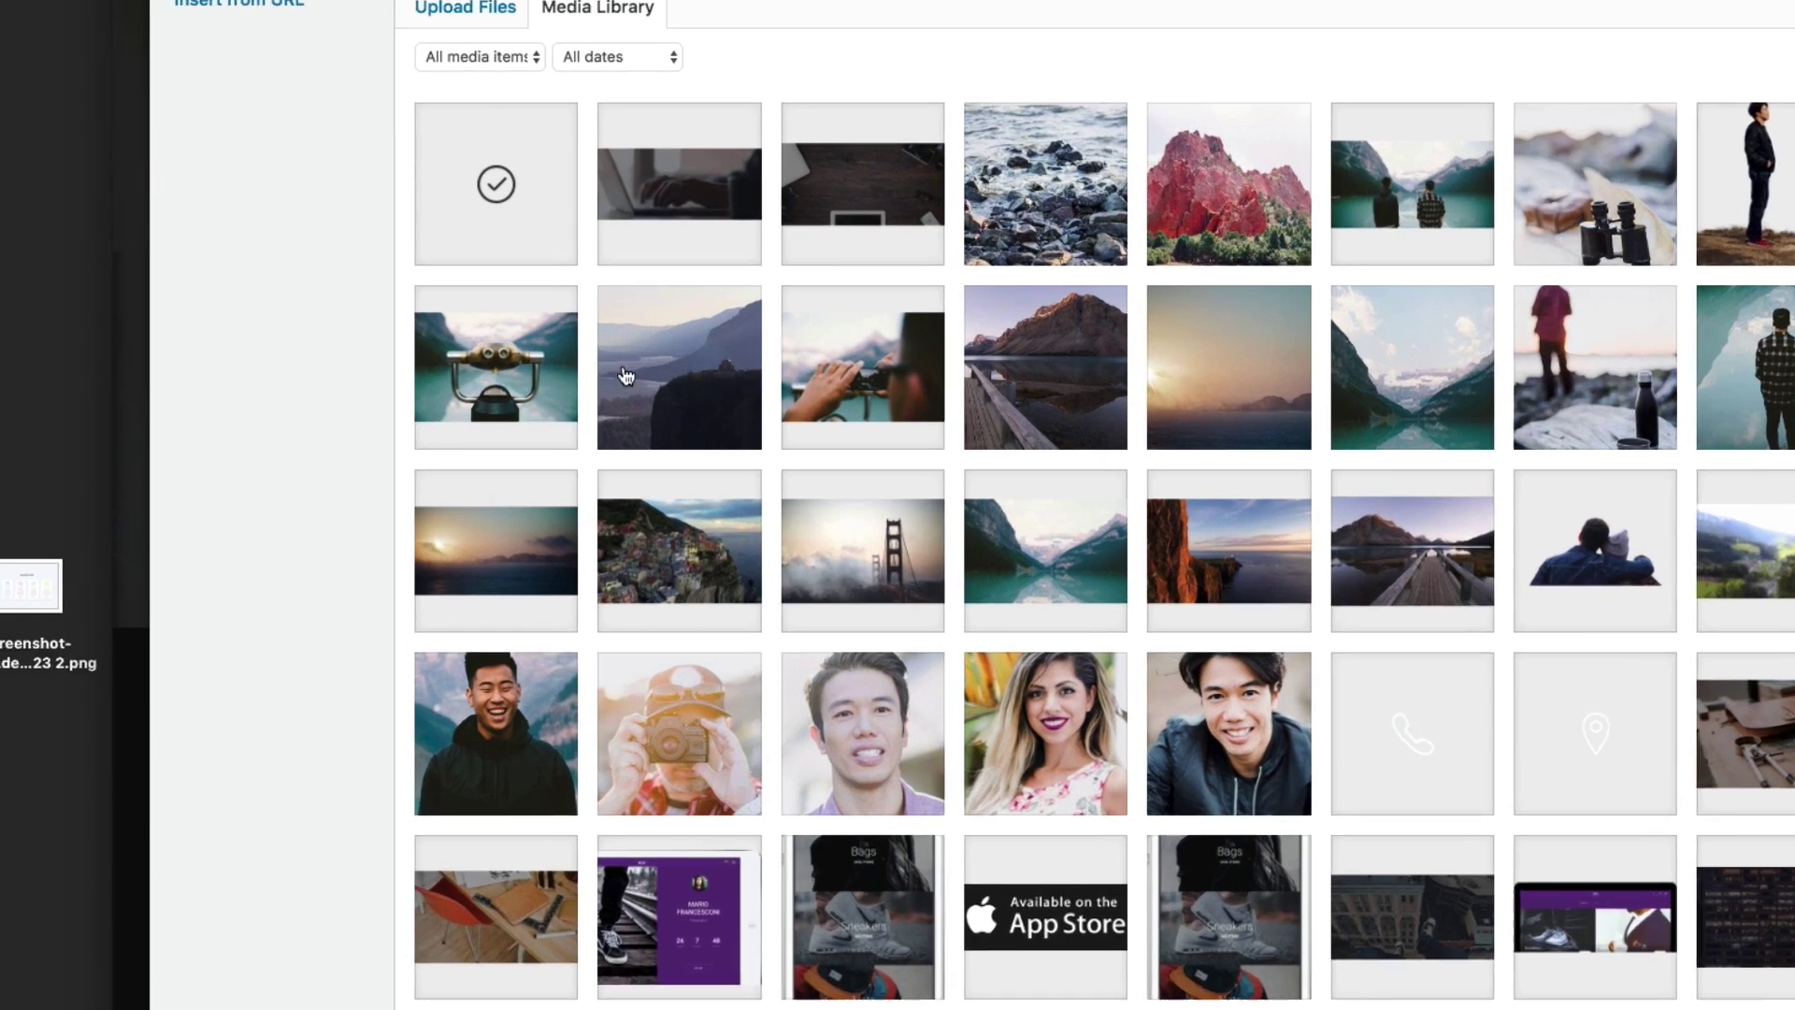
click(299, 335)
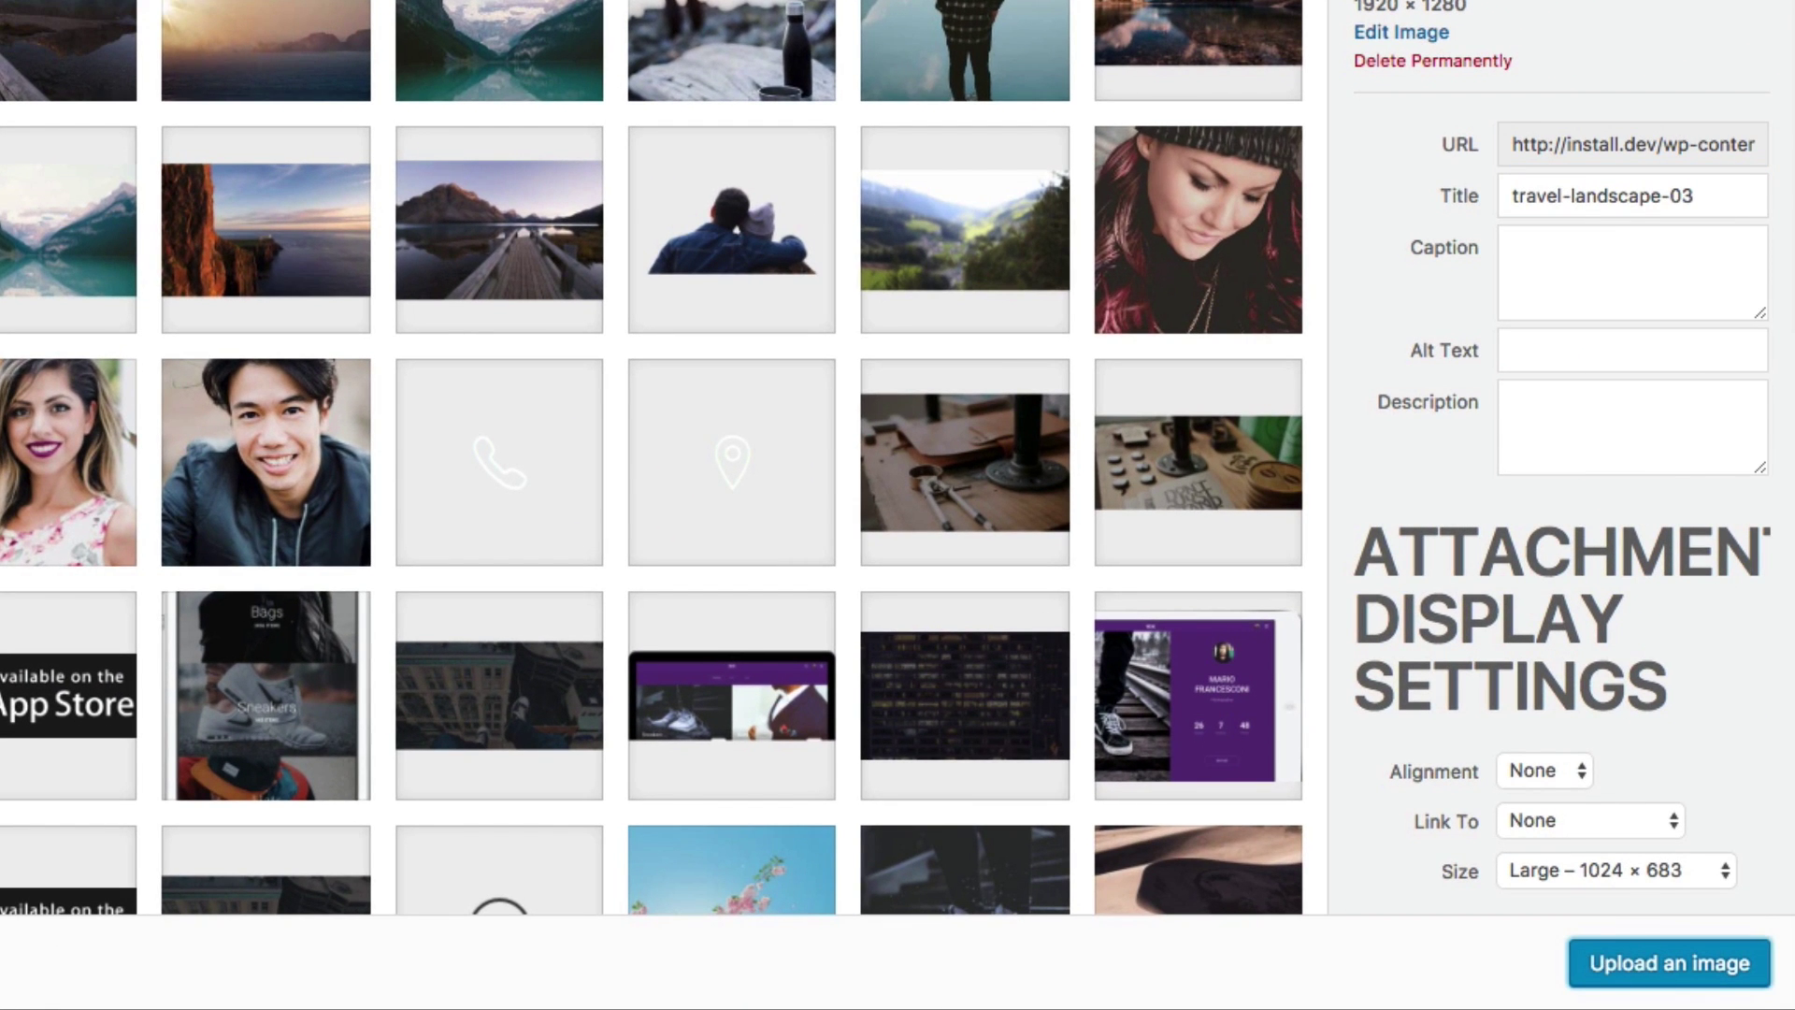
click(1648, 968)
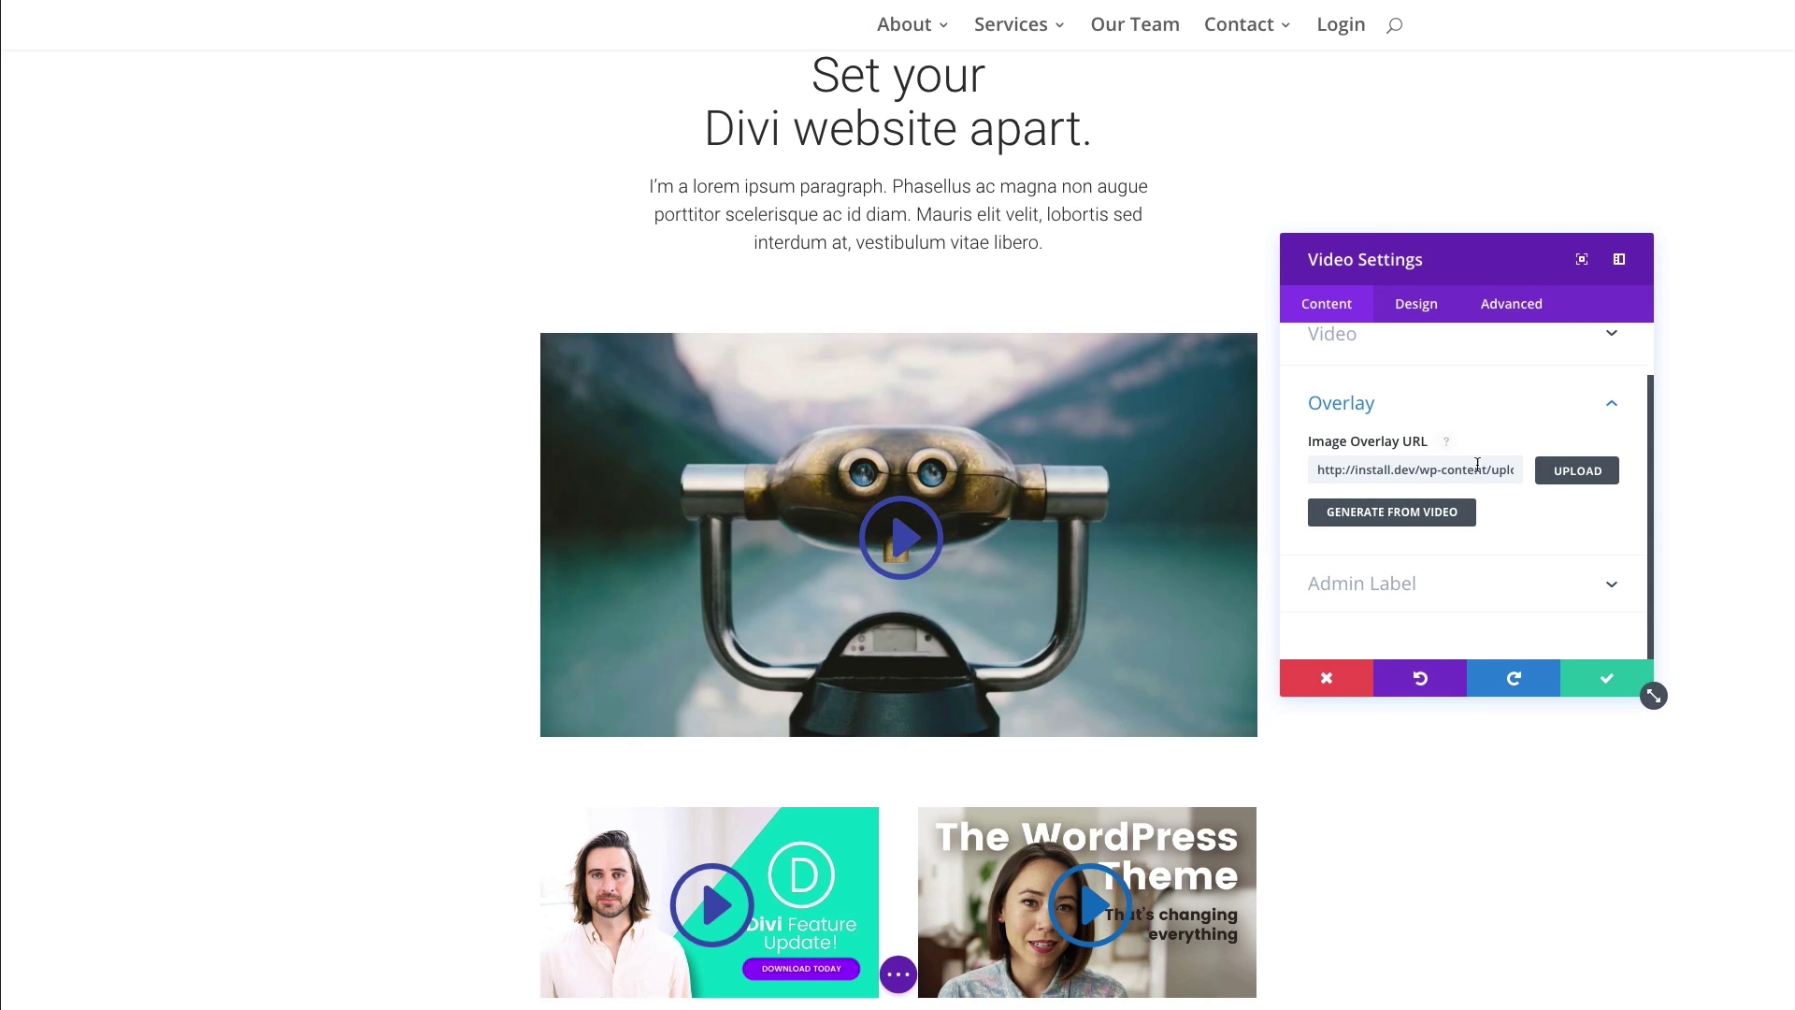
Replace the YouTube link with cometebyGY.mp4 from the Media Library as the MP4 source
scroll(1476, 468, up, 1)
scroll(1468, 475, down, 1)
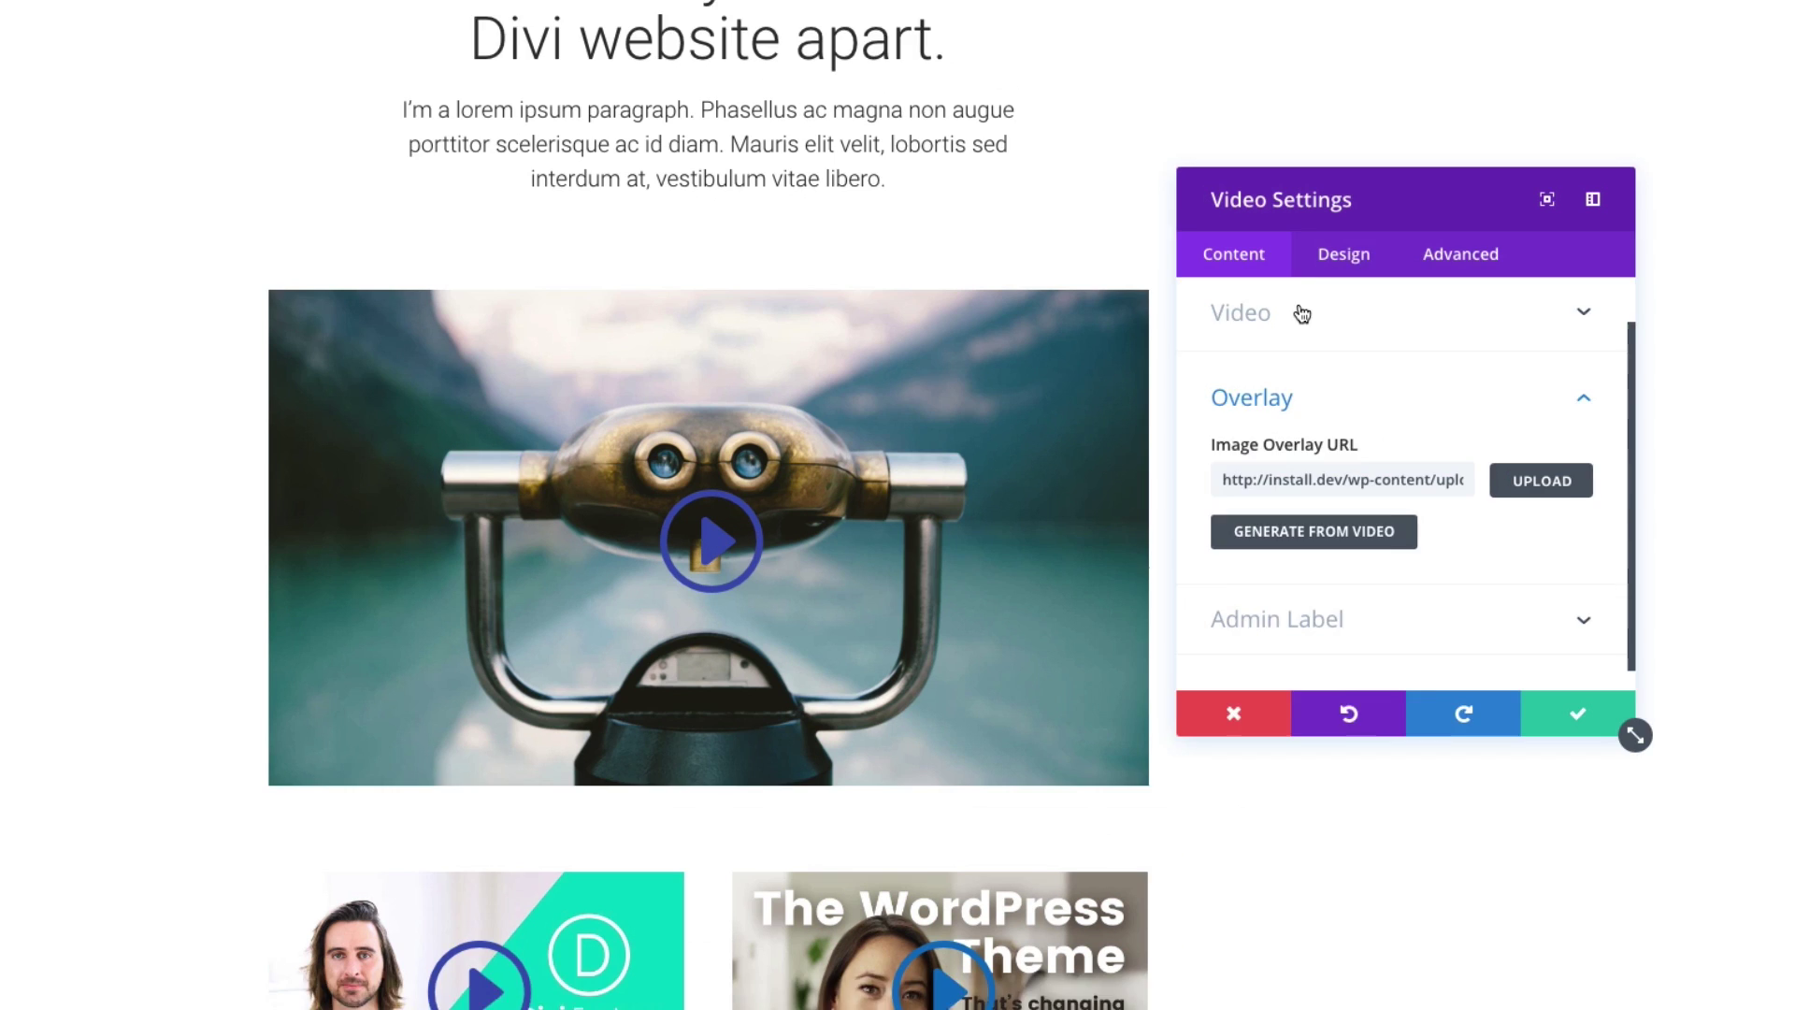
click(1380, 354)
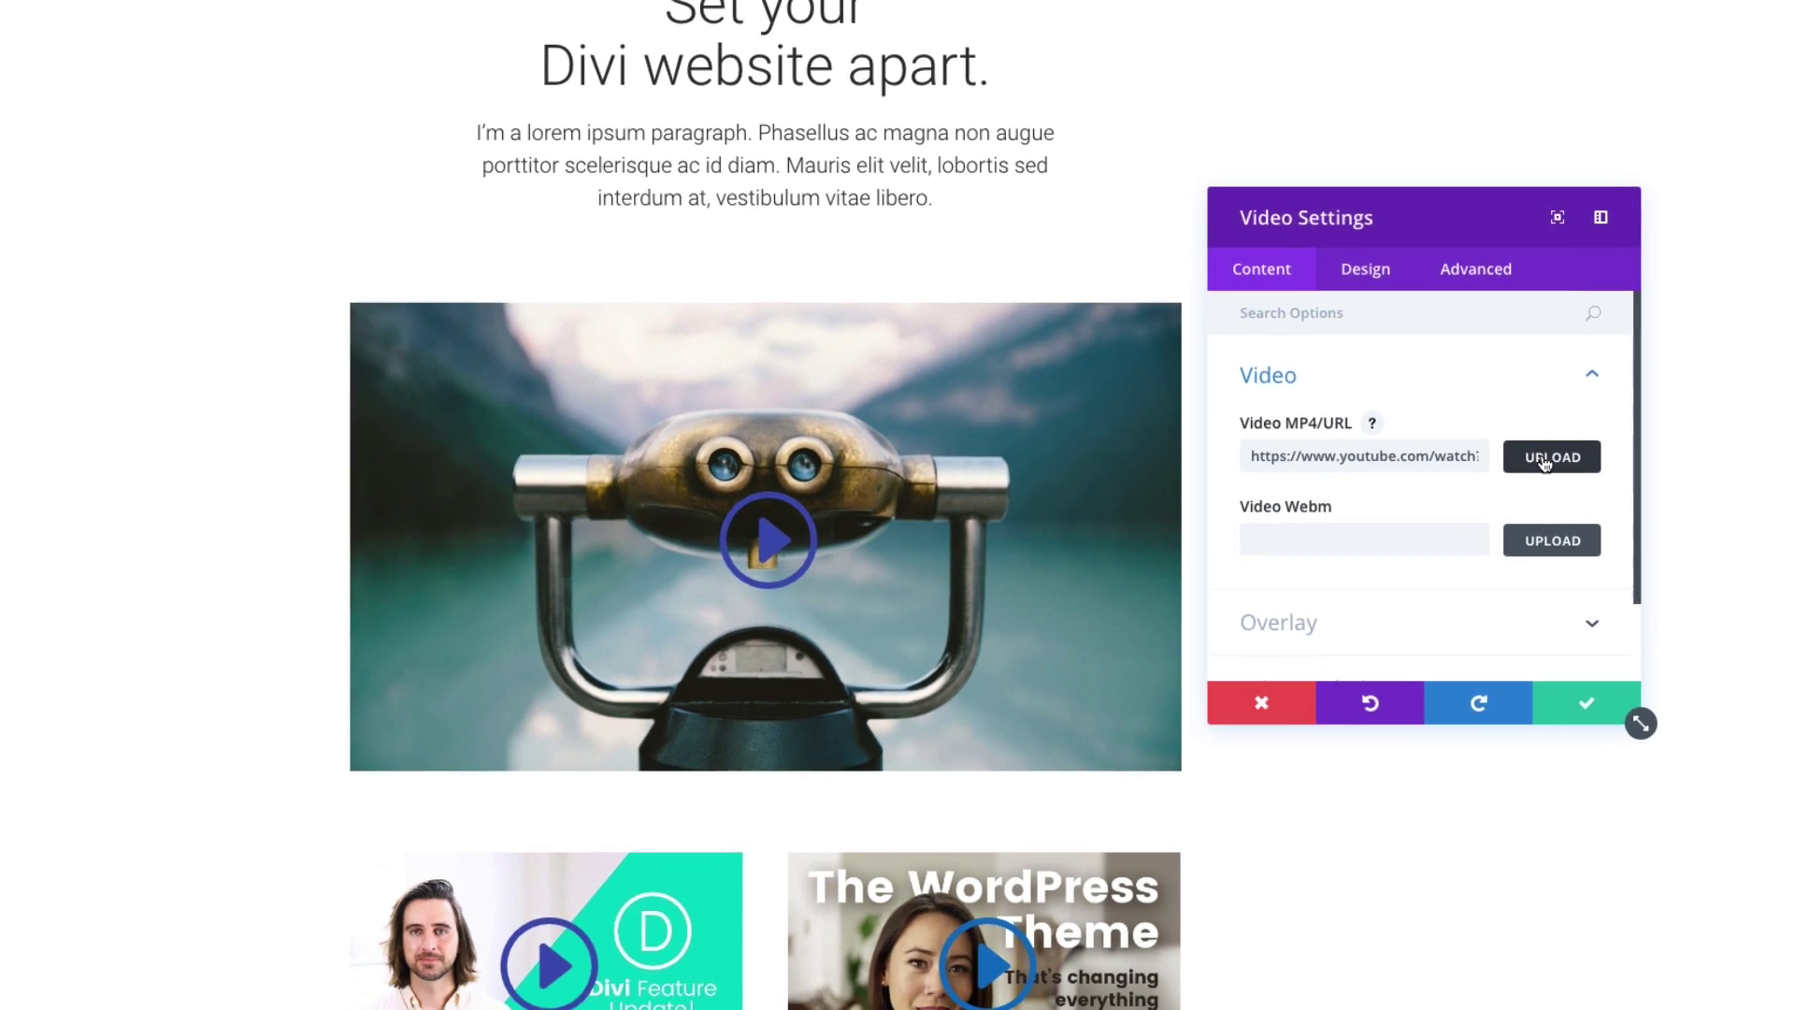
click(1512, 460)
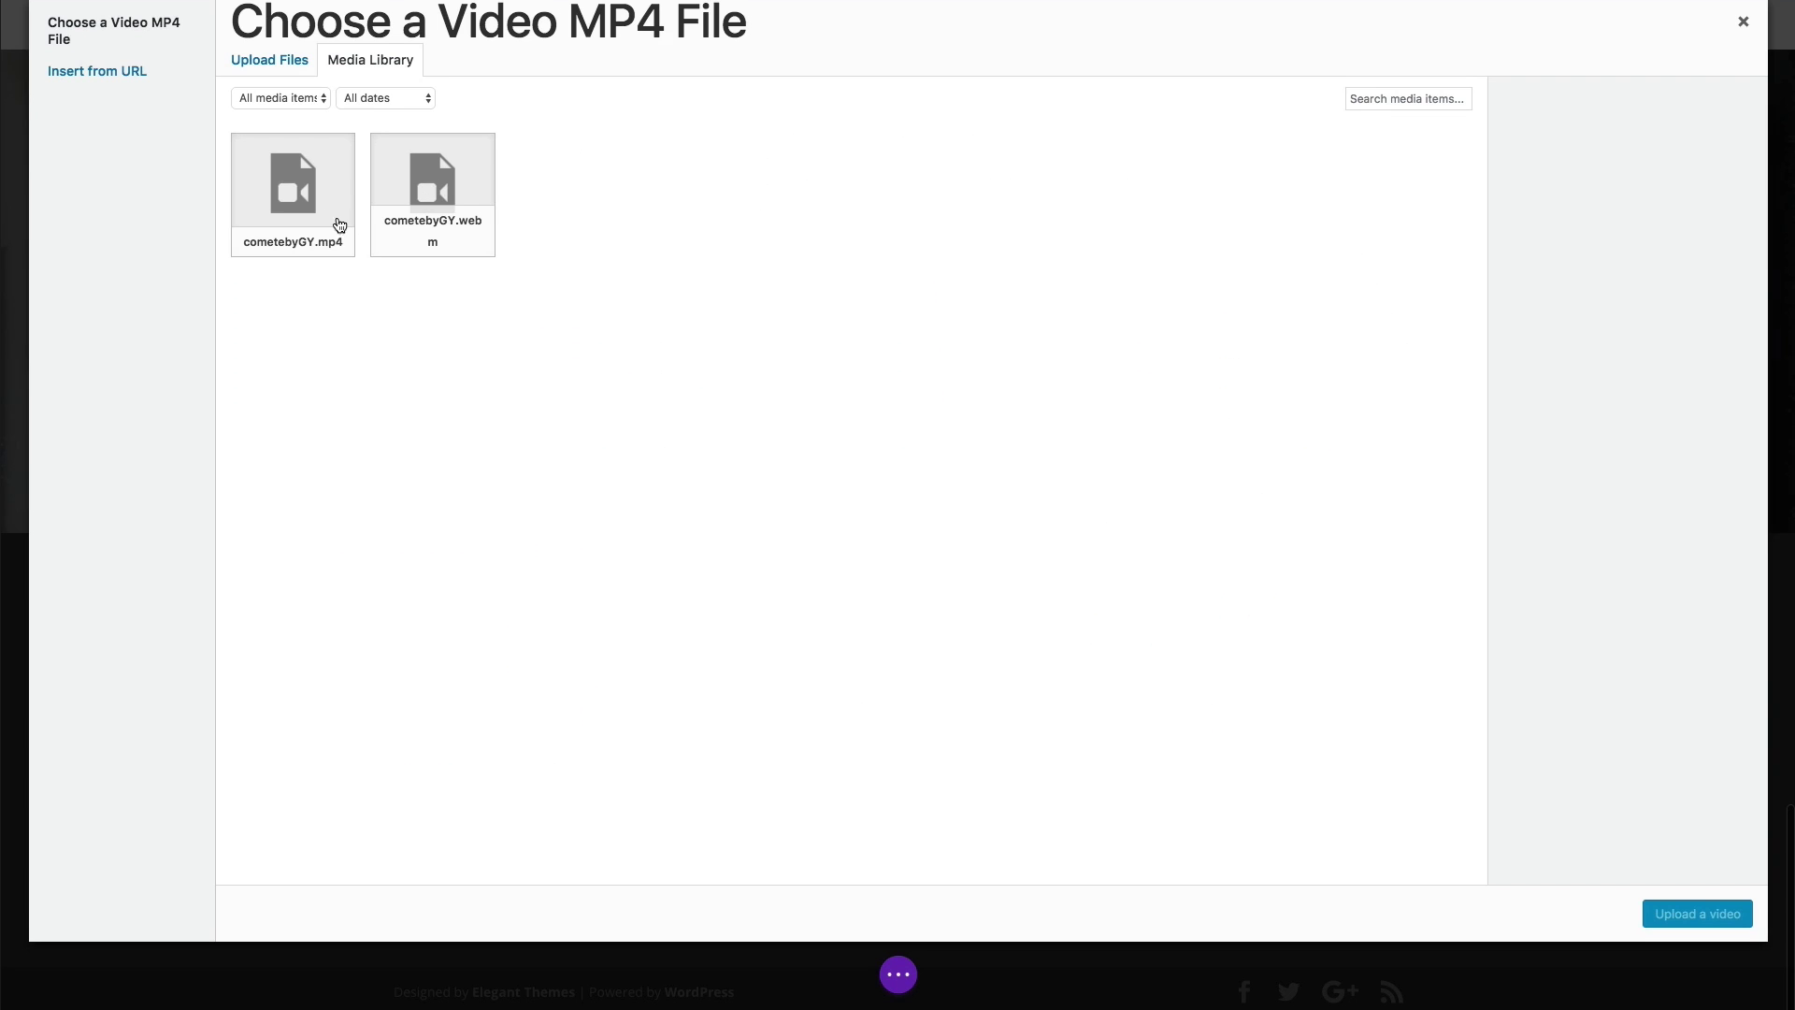
click(311, 216)
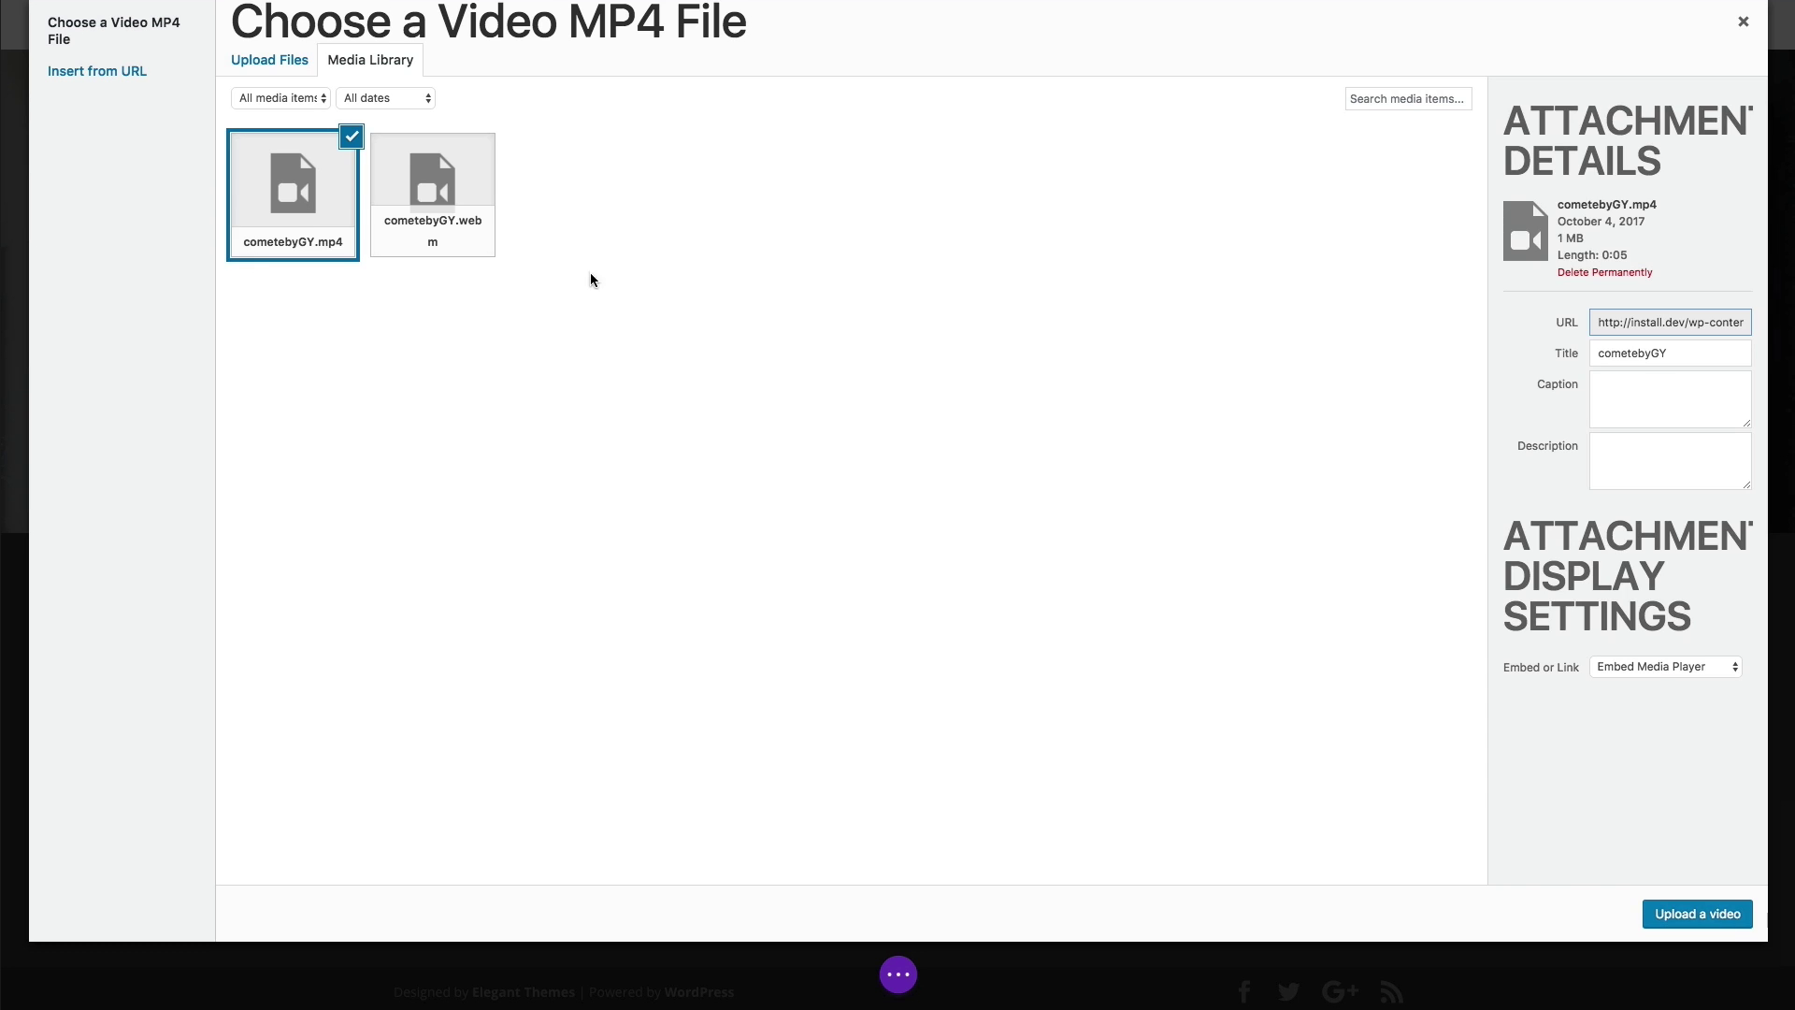
click(1661, 914)
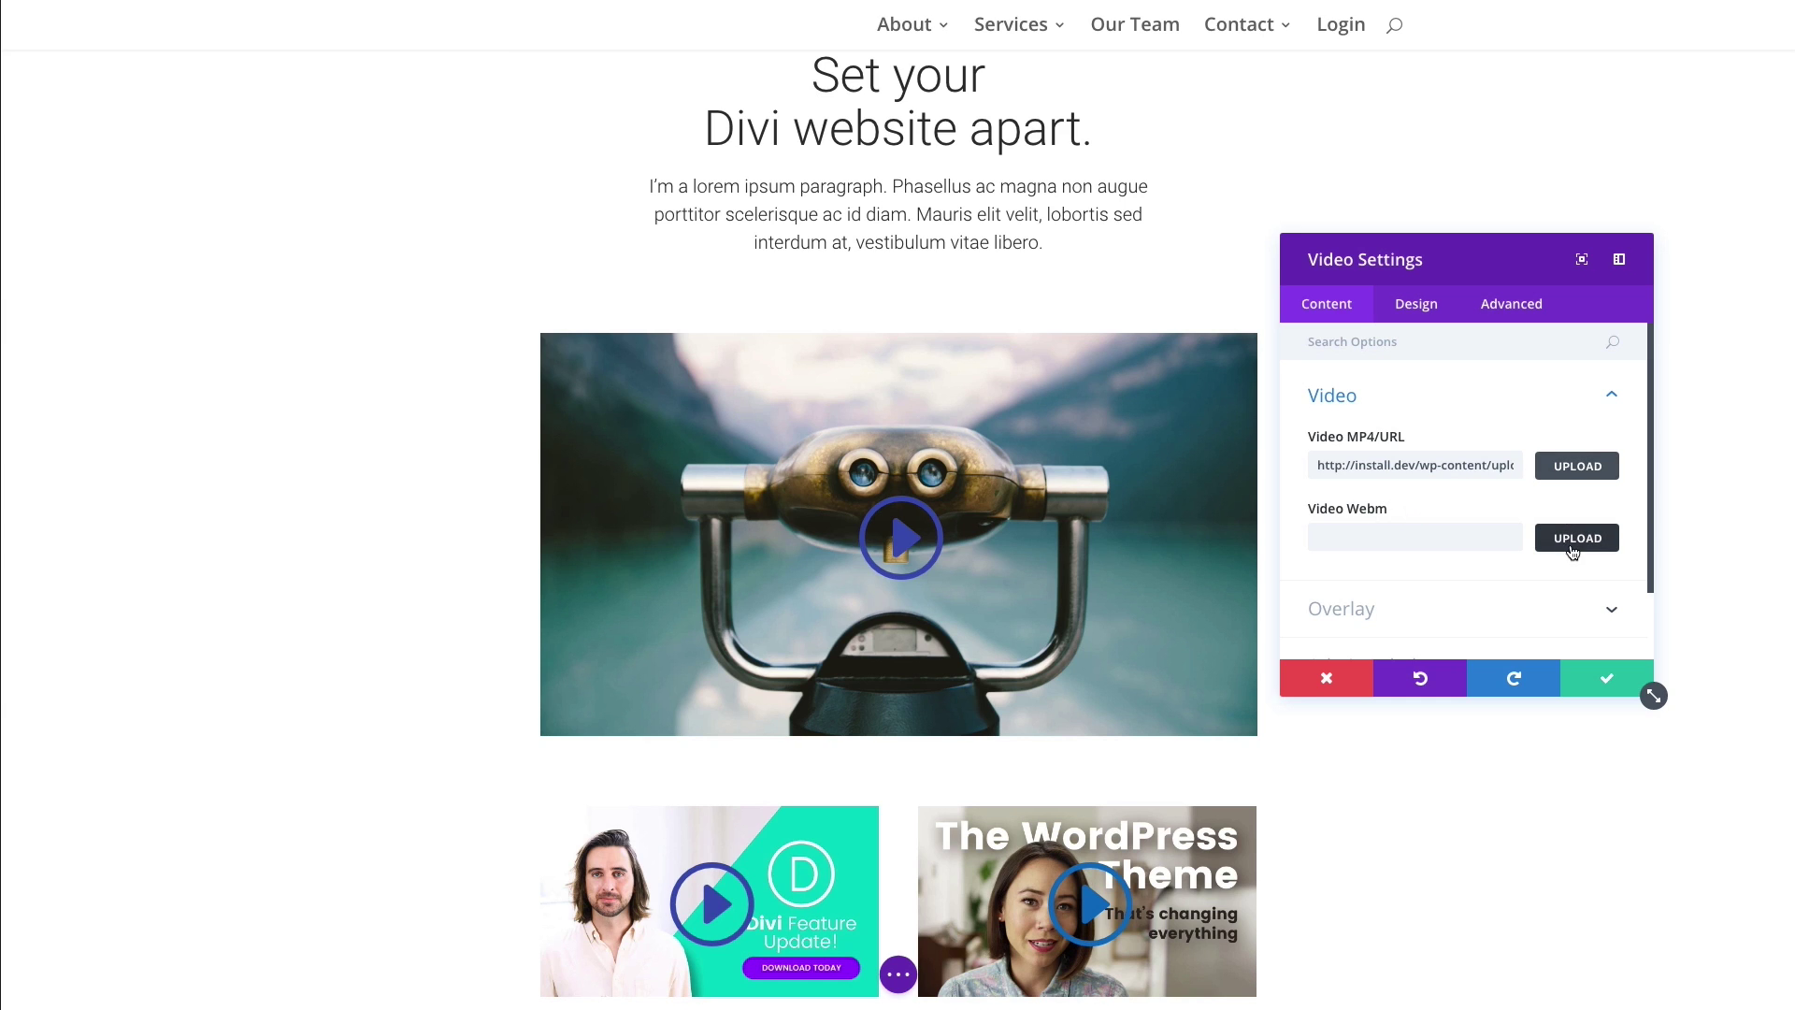
Add cometebyGY.webm from the Media Library as the WebM video source
click(1403, 534)
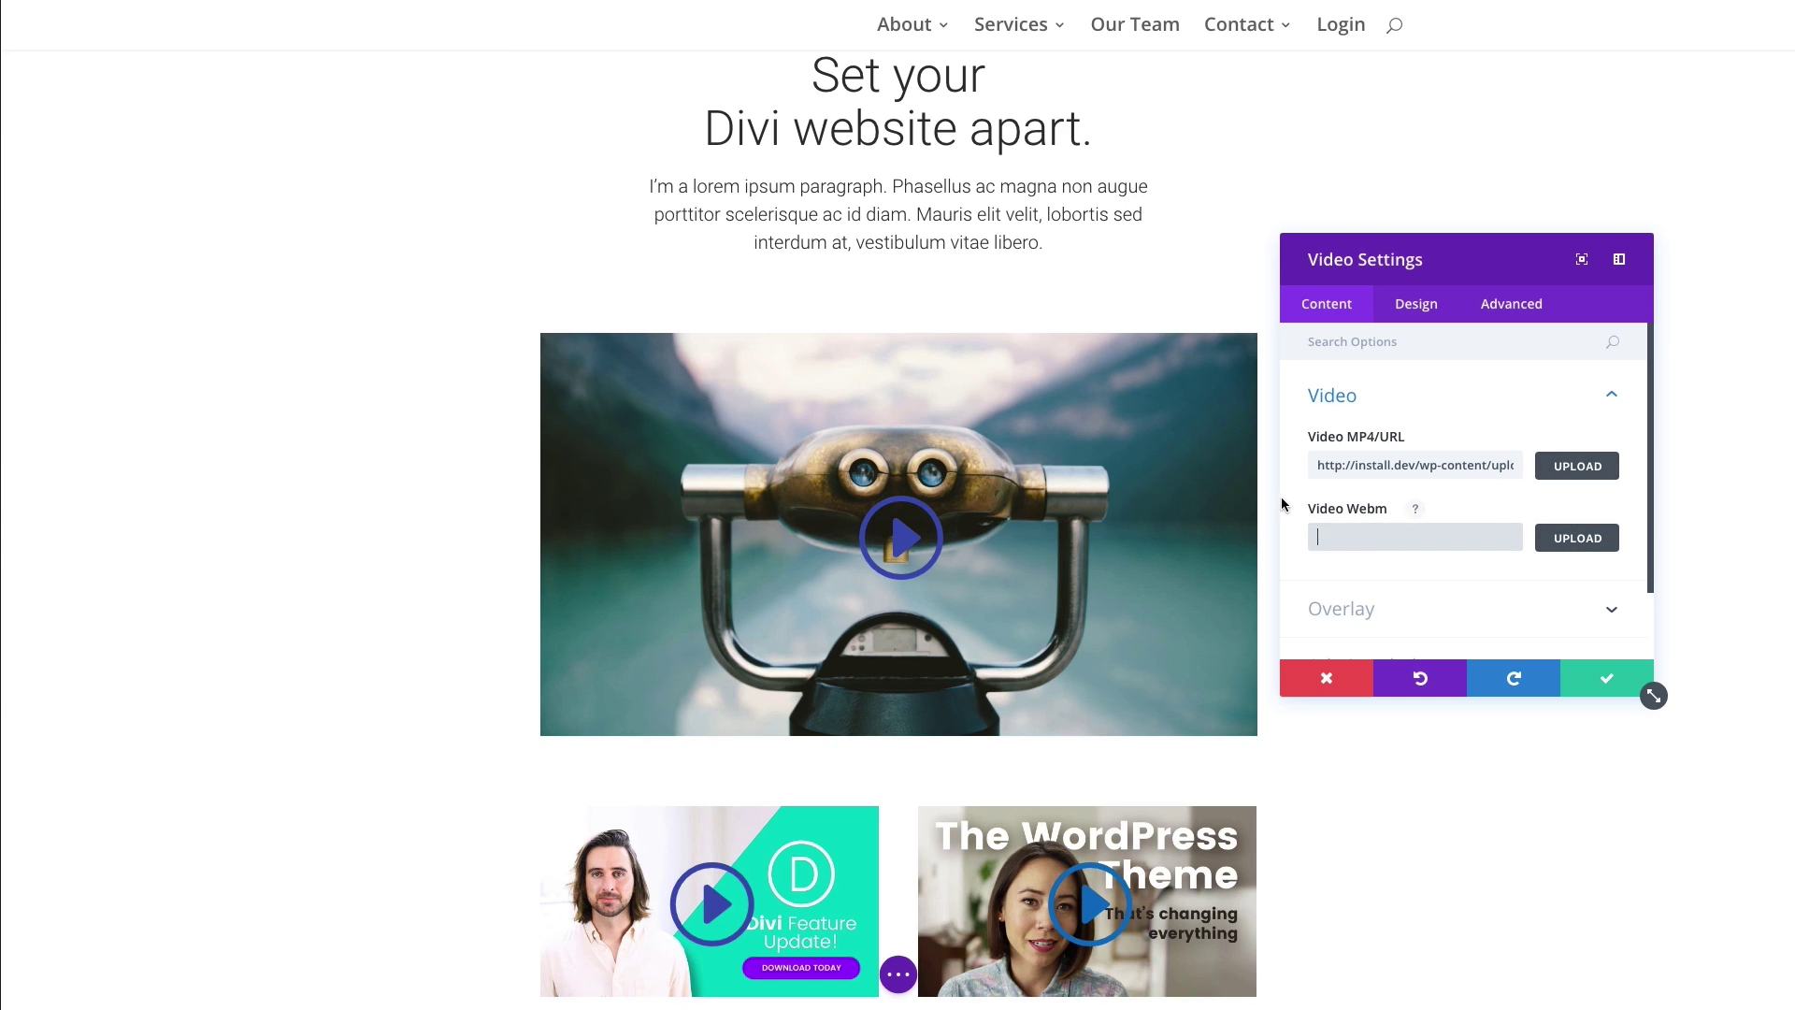
click(1568, 542)
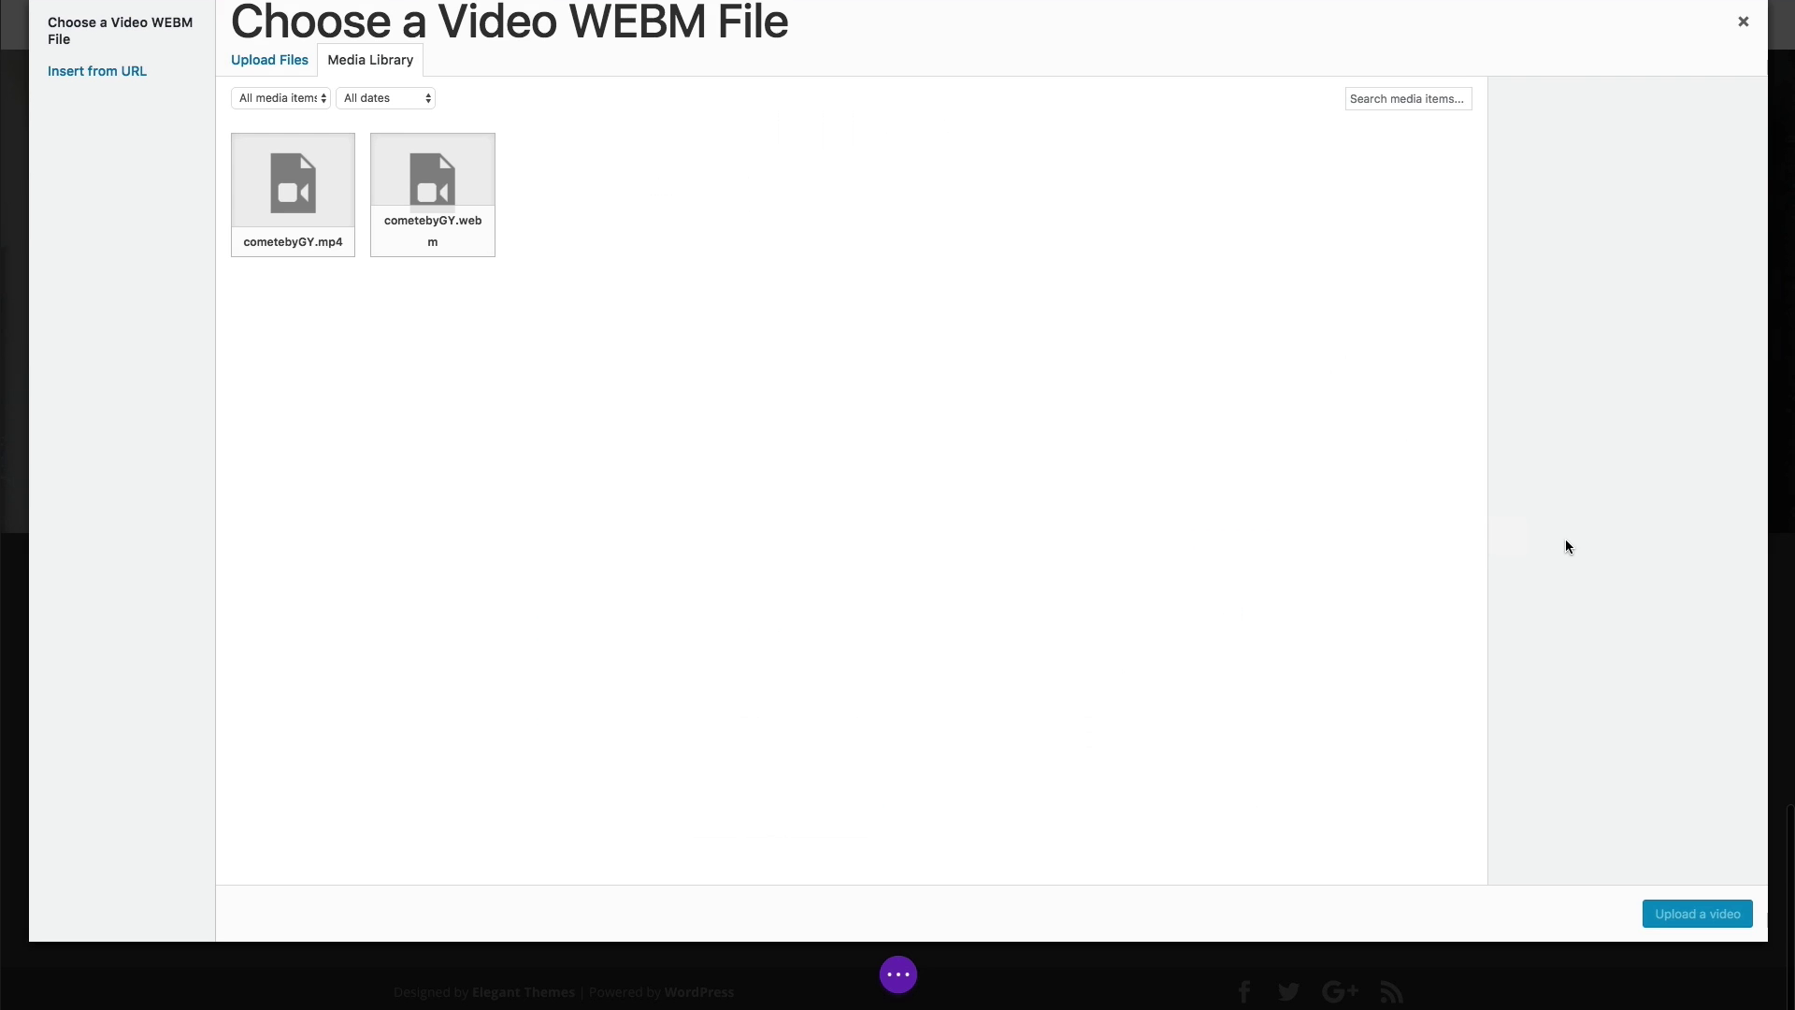
click(438, 219)
click(1698, 918)
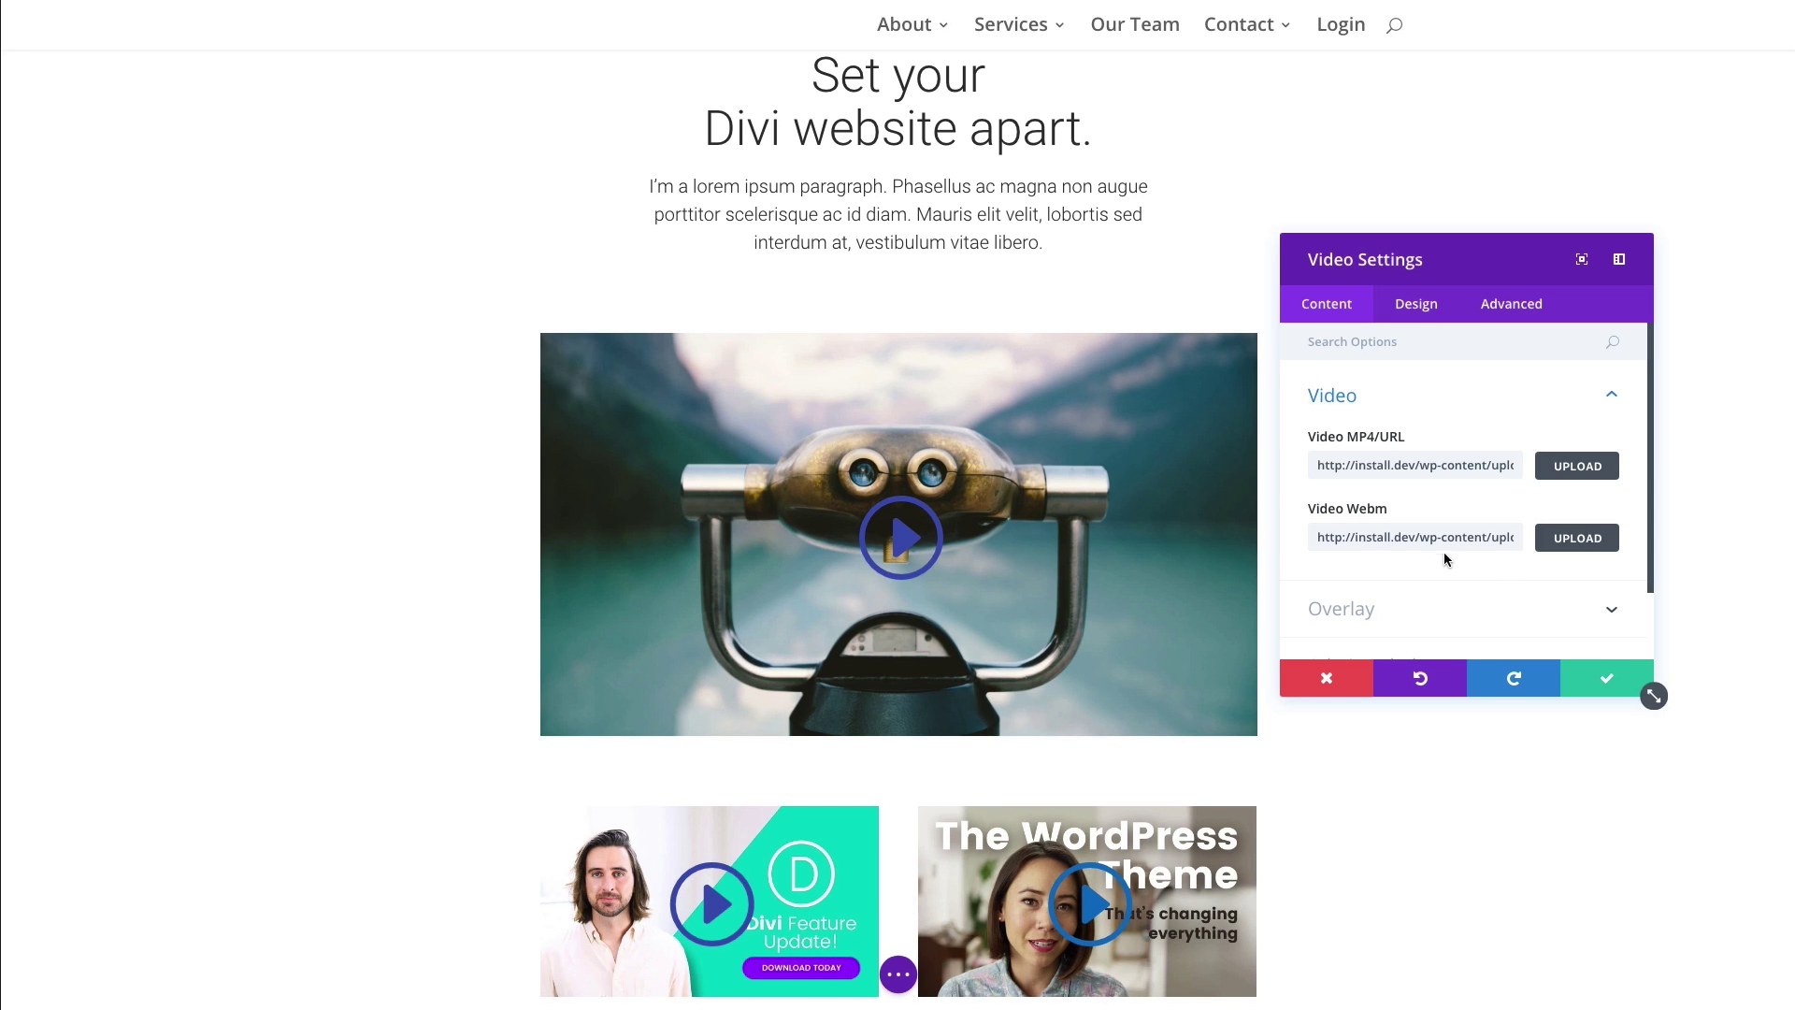
scroll(1434, 557, down, 1)
click(1415, 559)
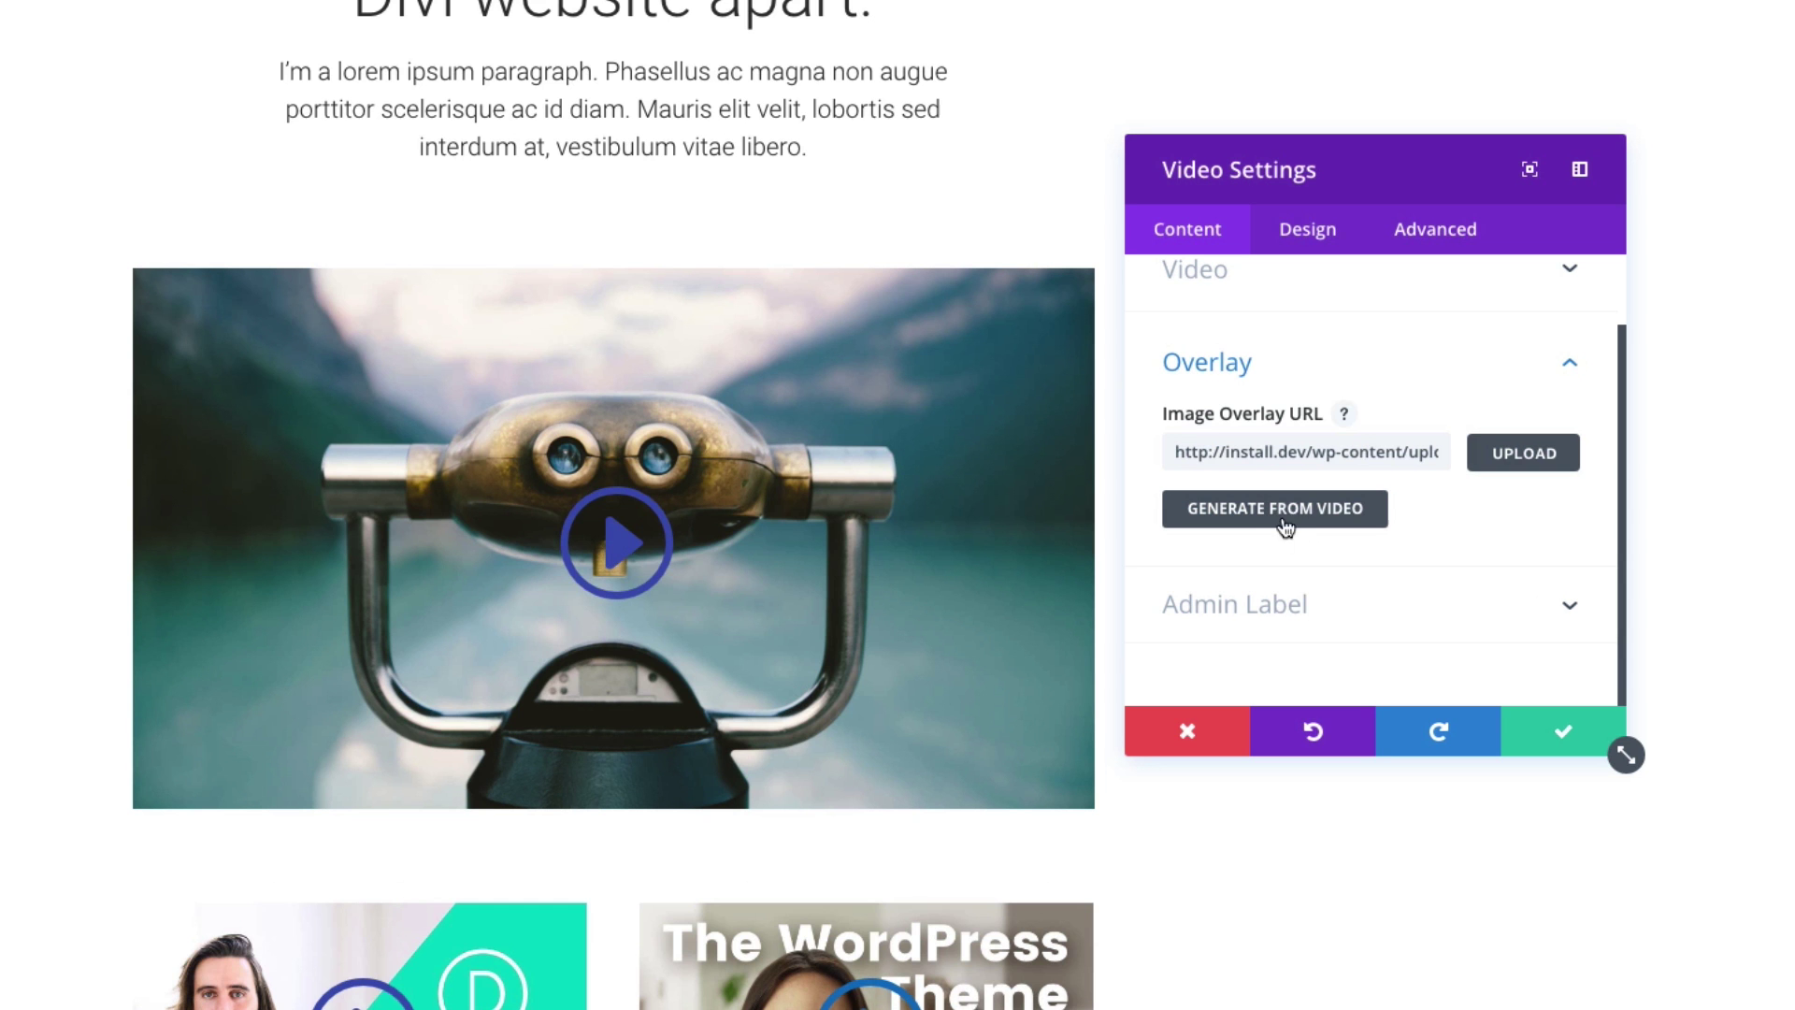
click(1476, 456)
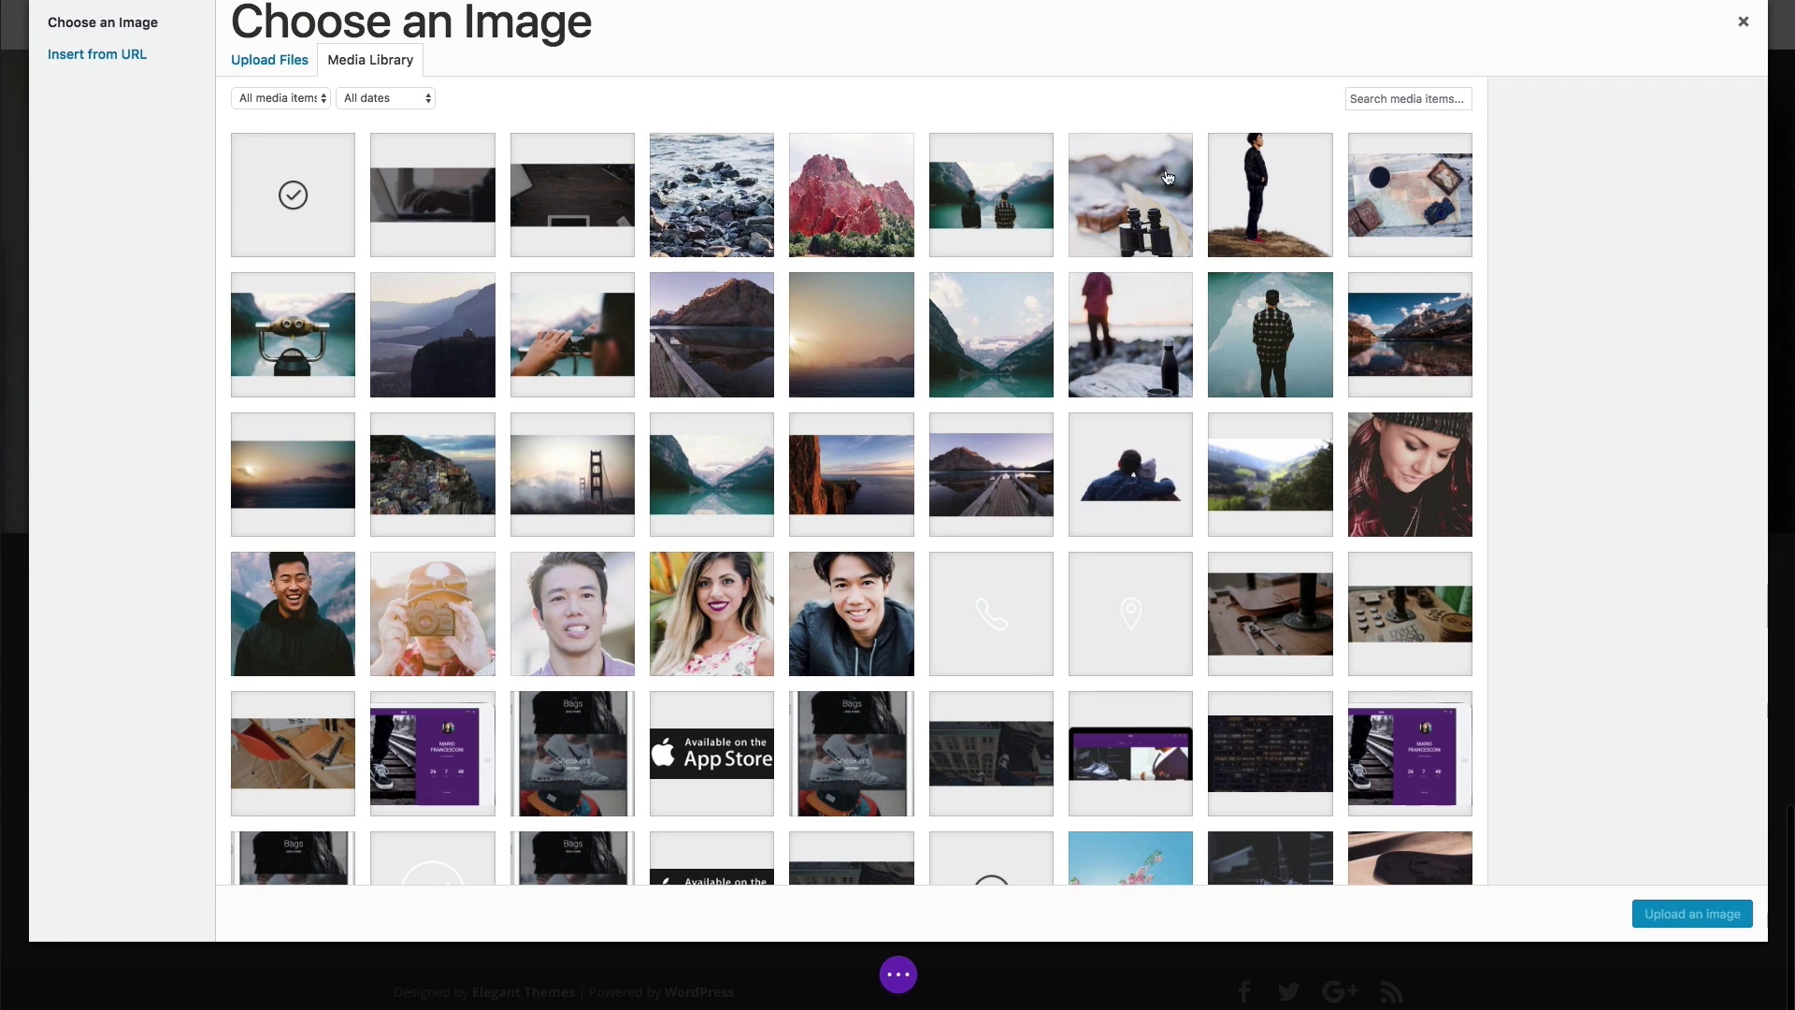
click(1738, 34)
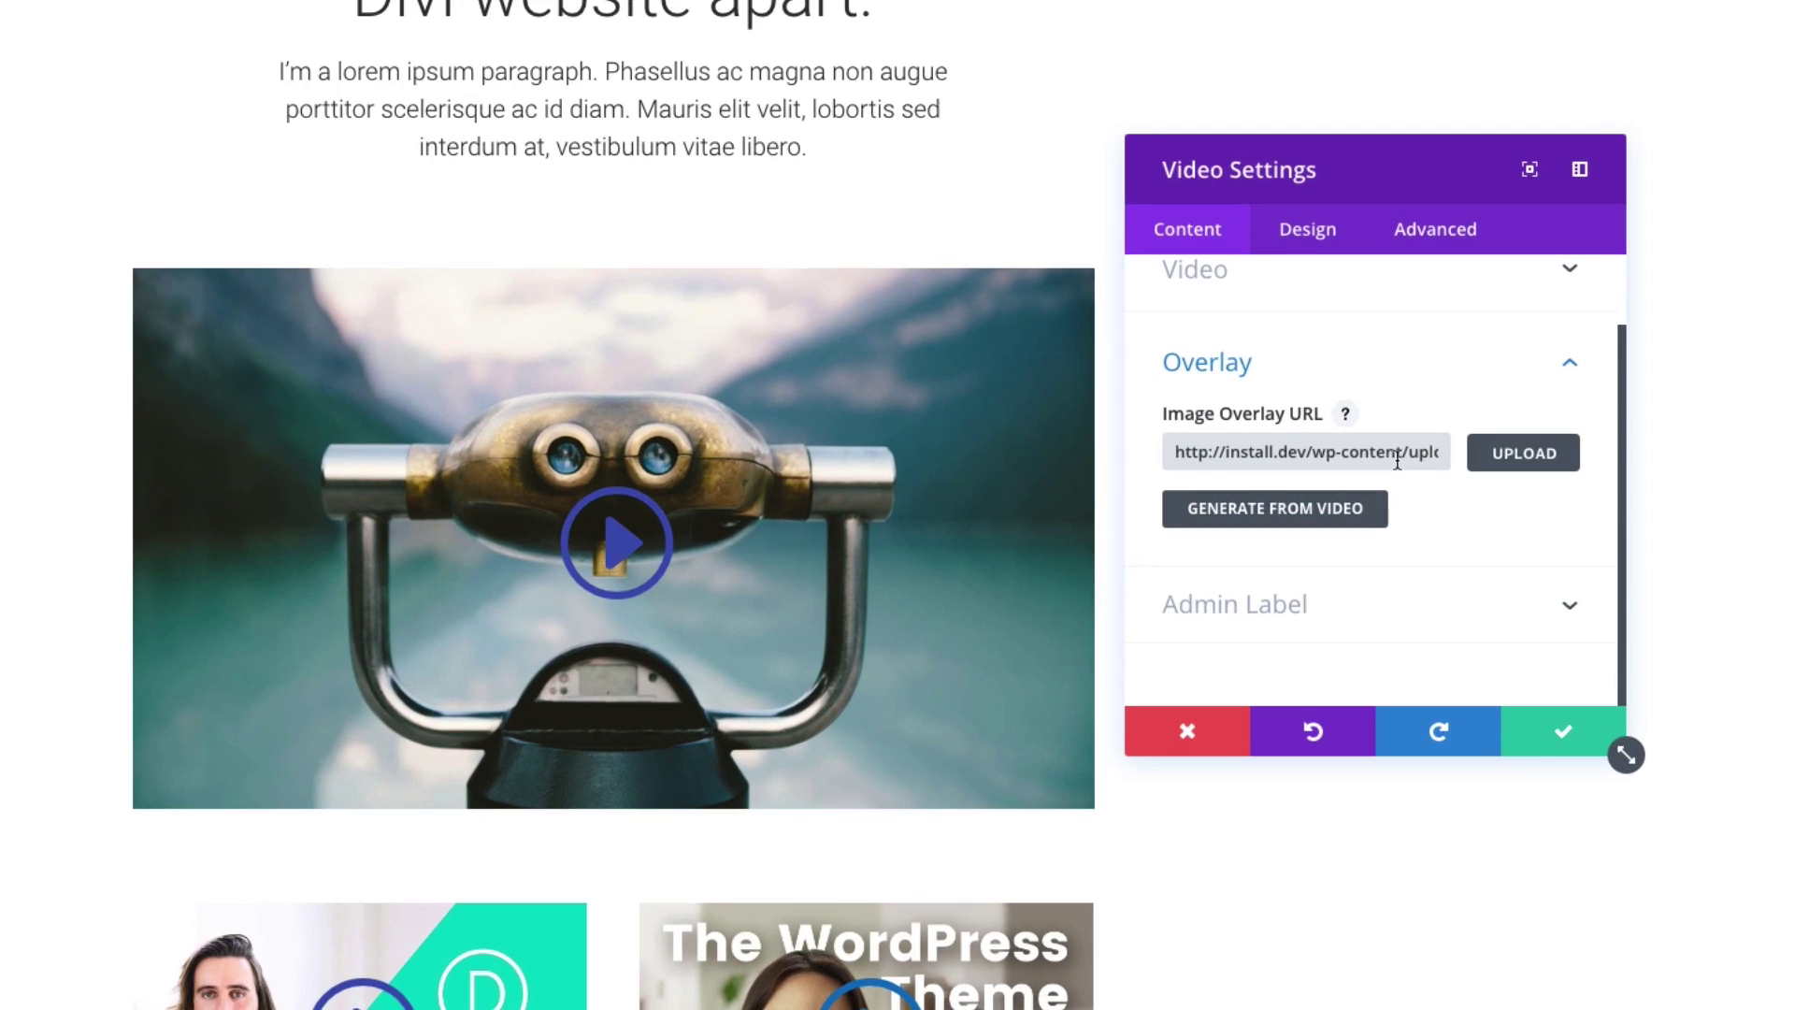
triple_click(1397, 461)
key(End)
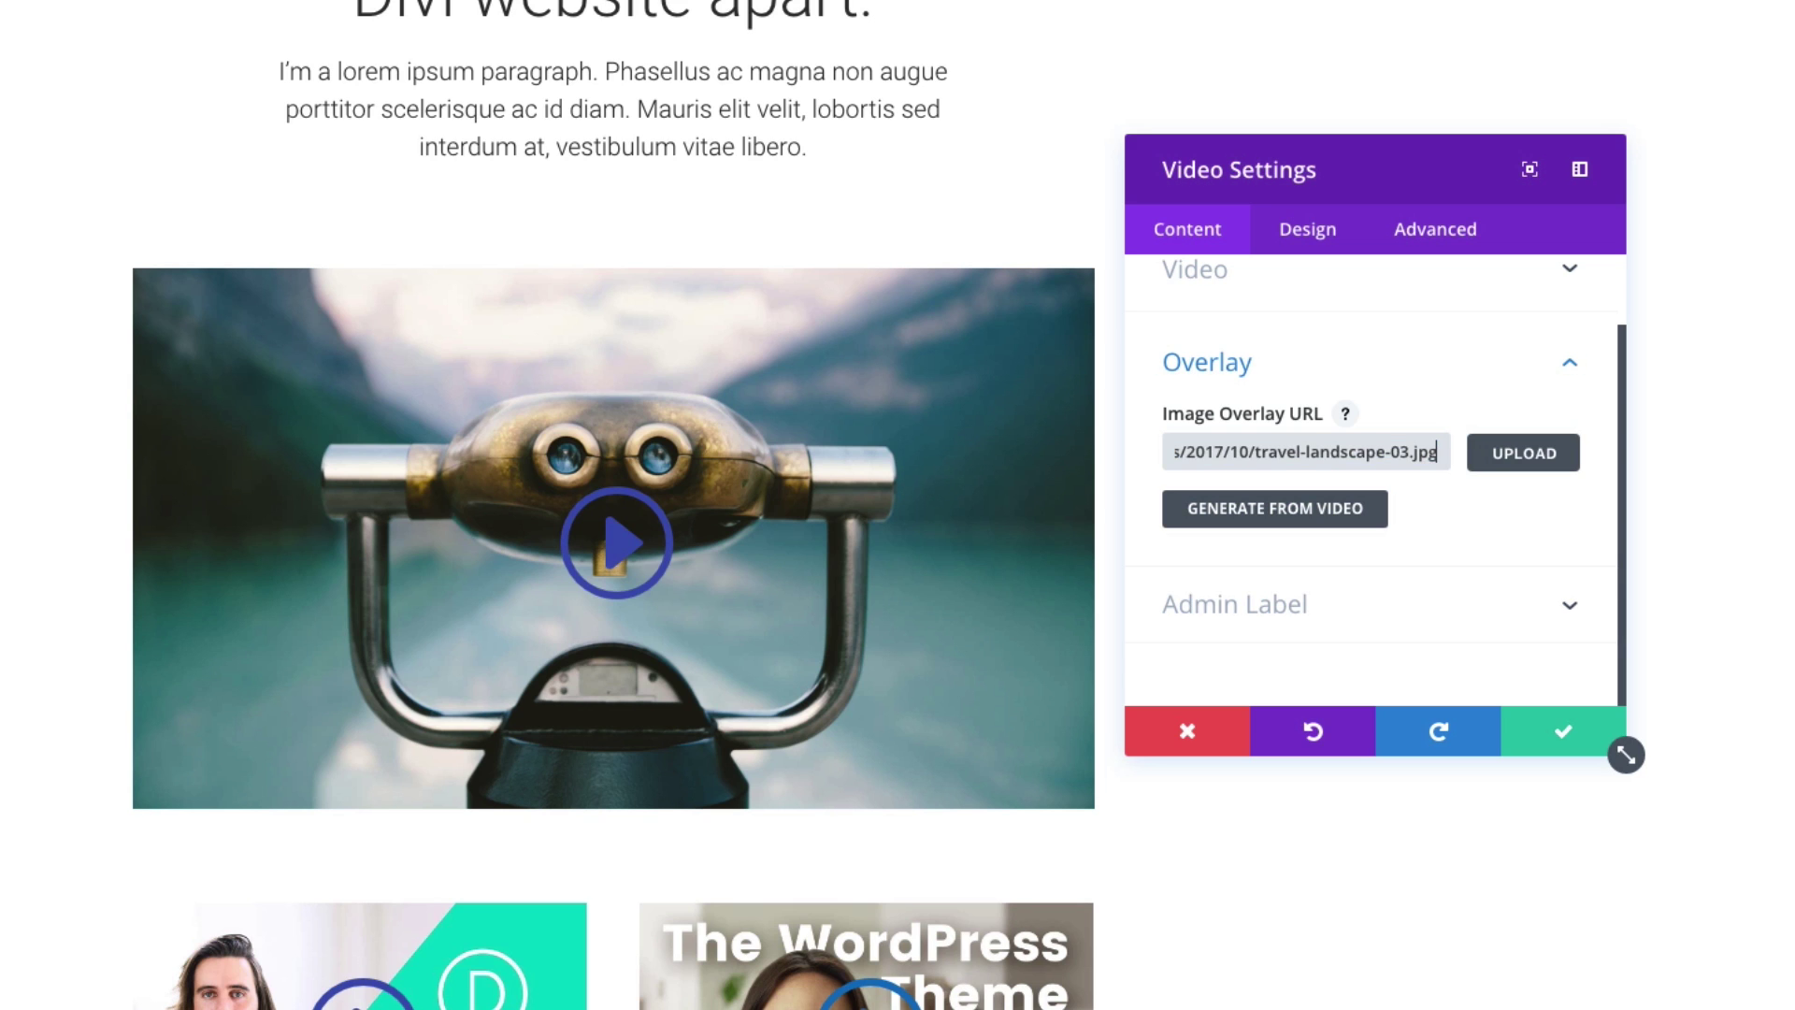
key(ctrl+a)
key(BackSpace)
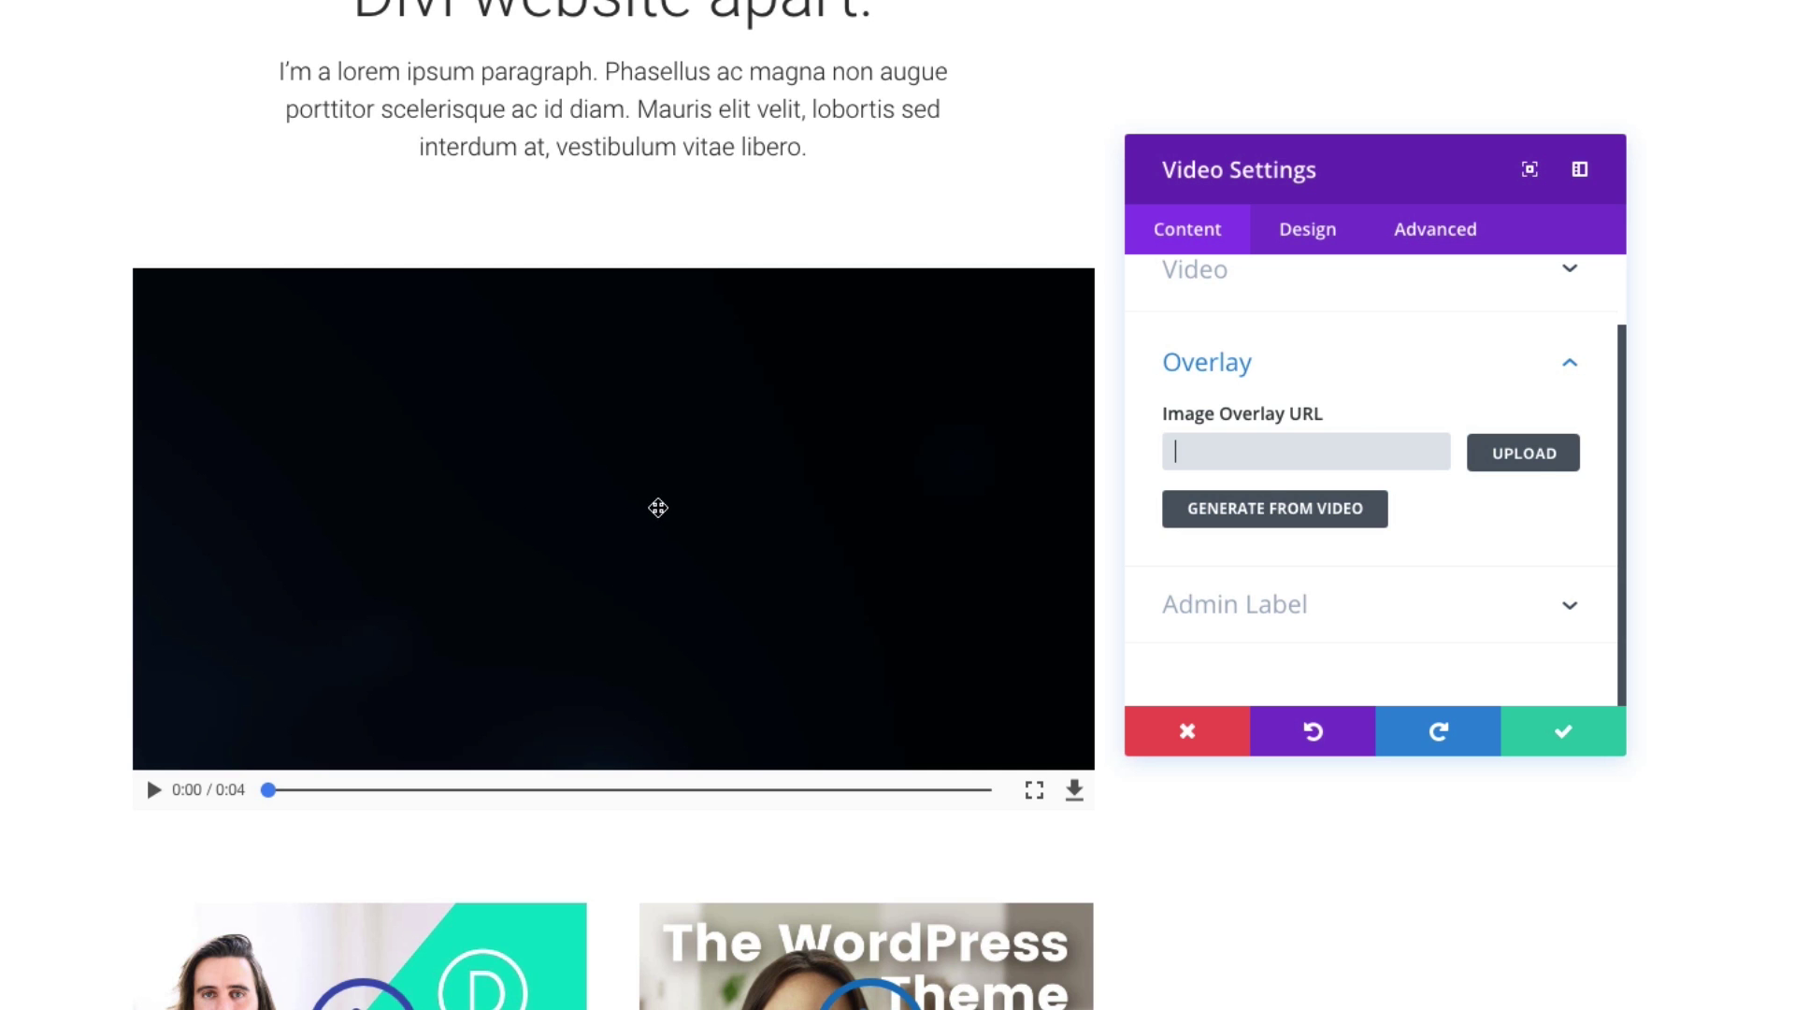
click(1542, 473)
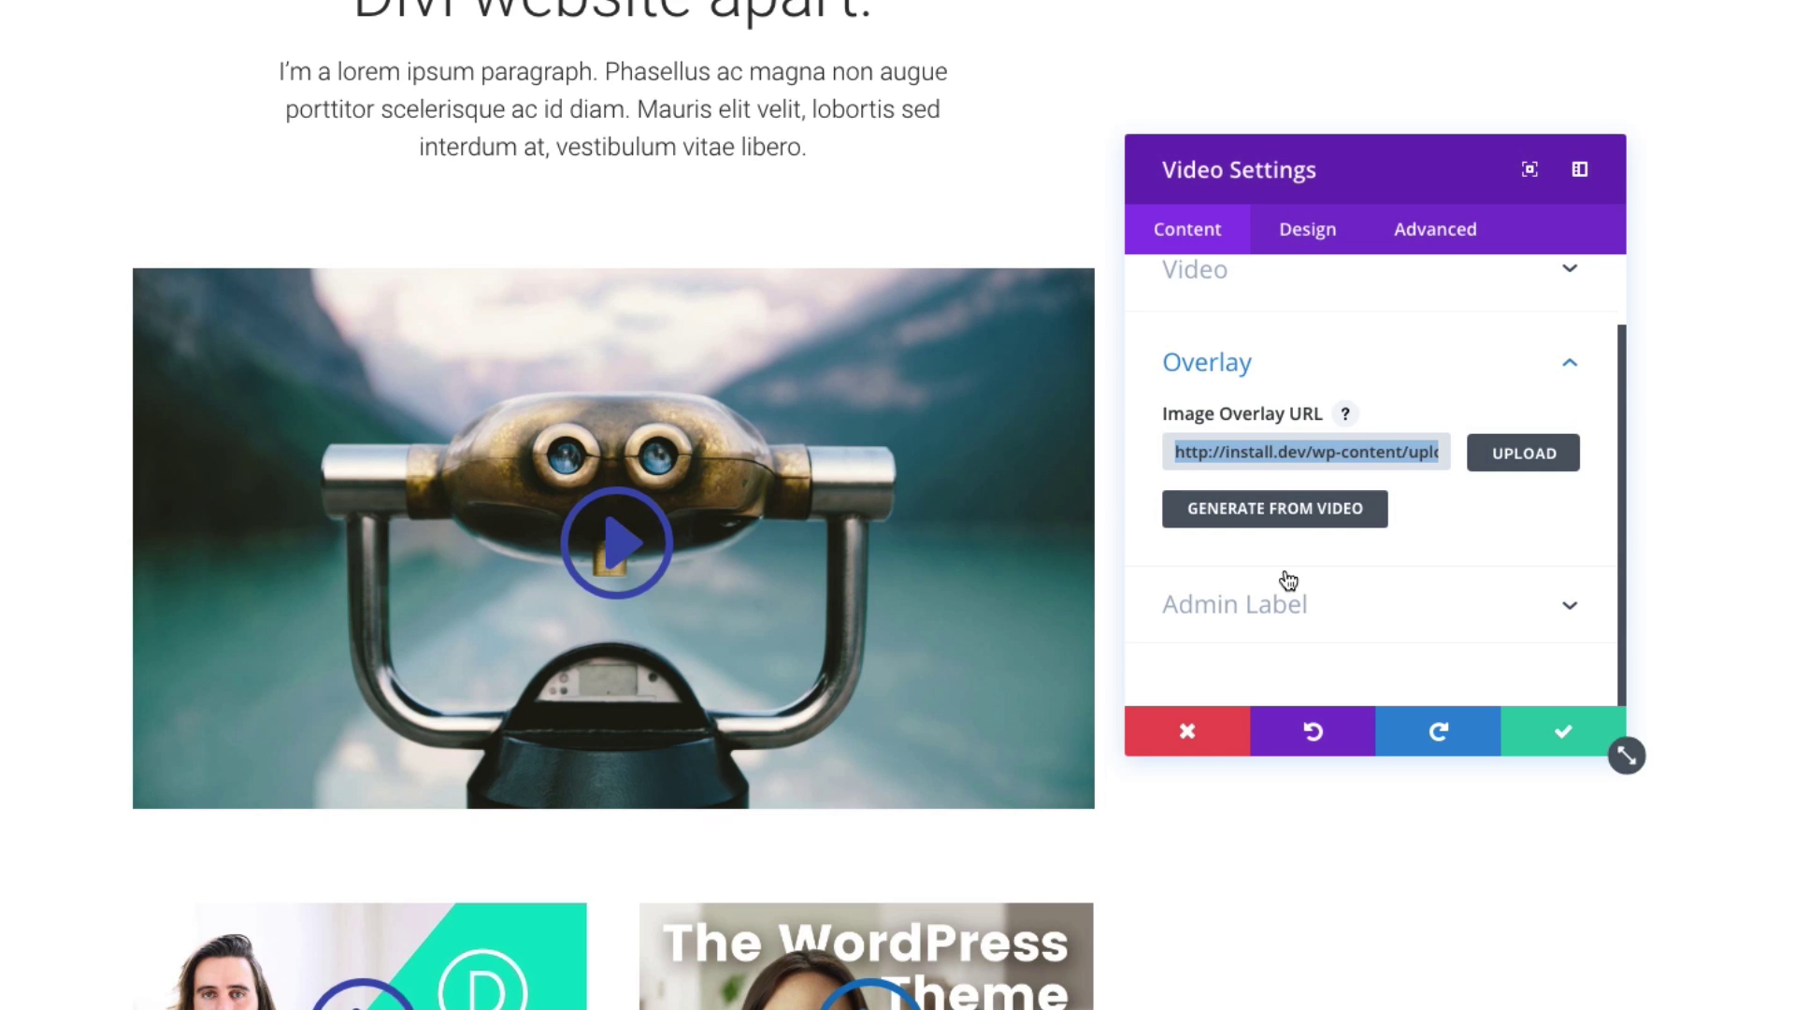
In the Design settings, change the play icon colour from blue to white
click(1306, 231)
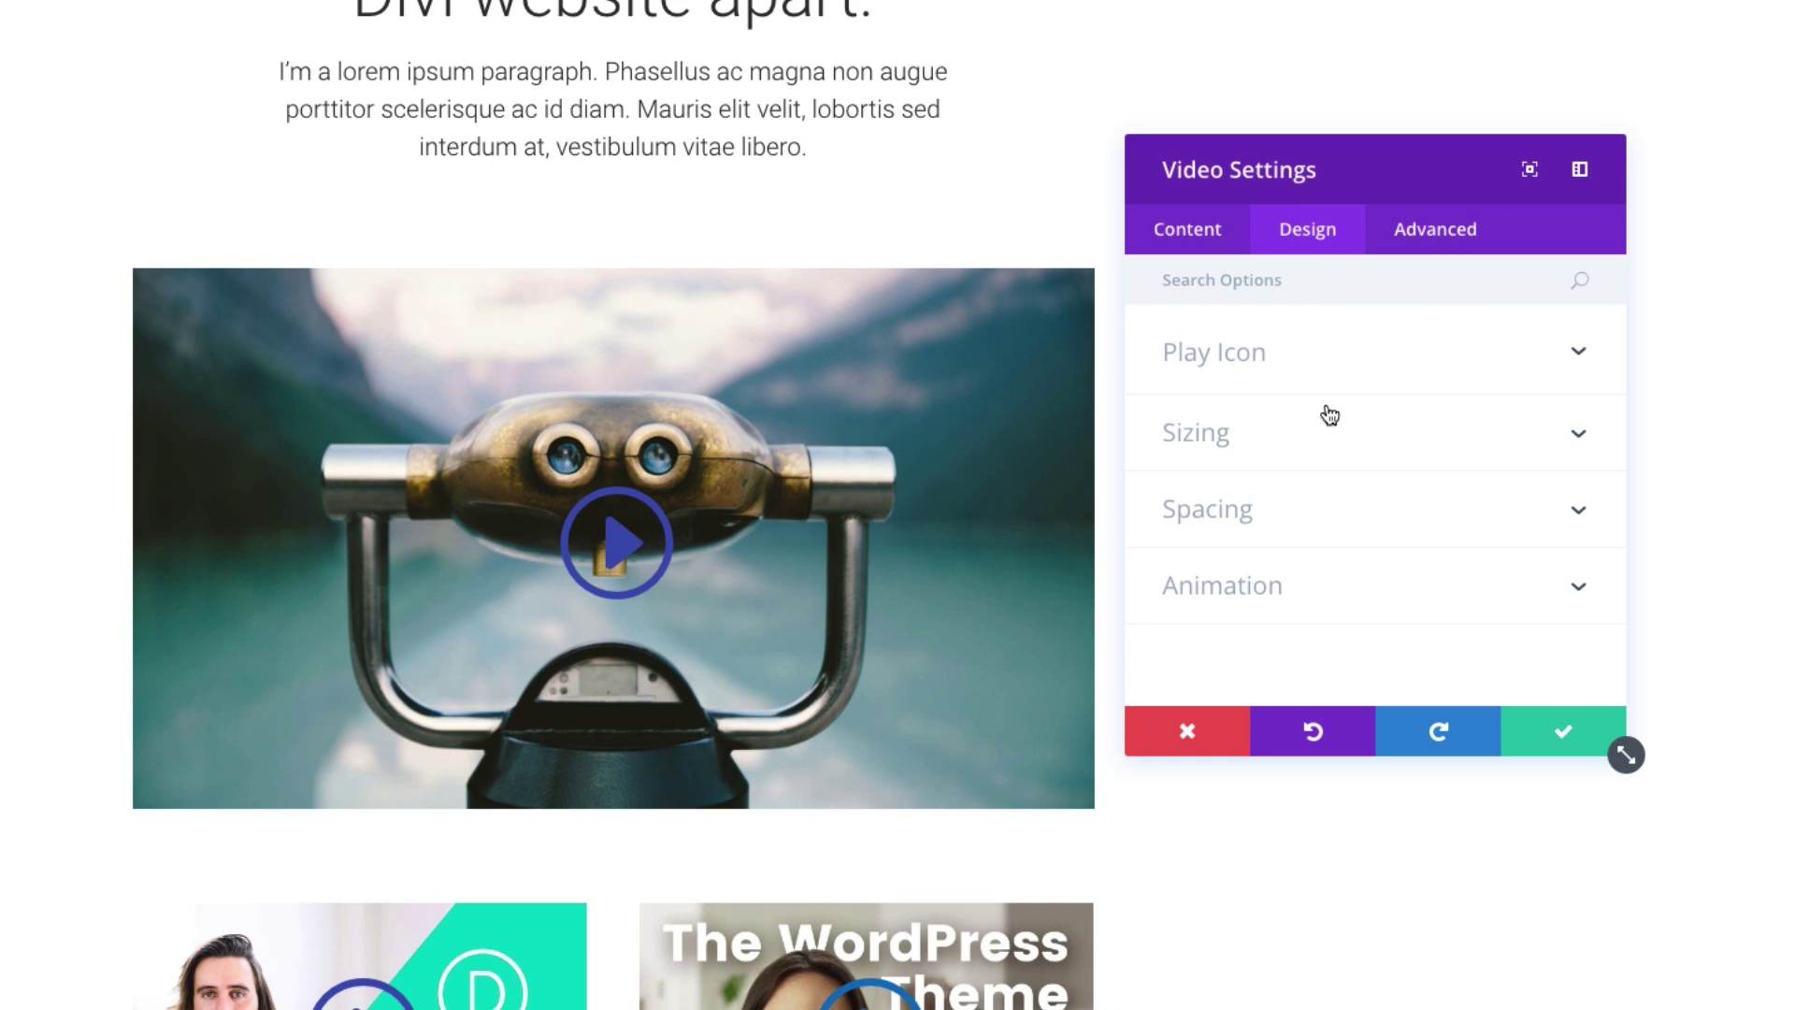
click(1221, 365)
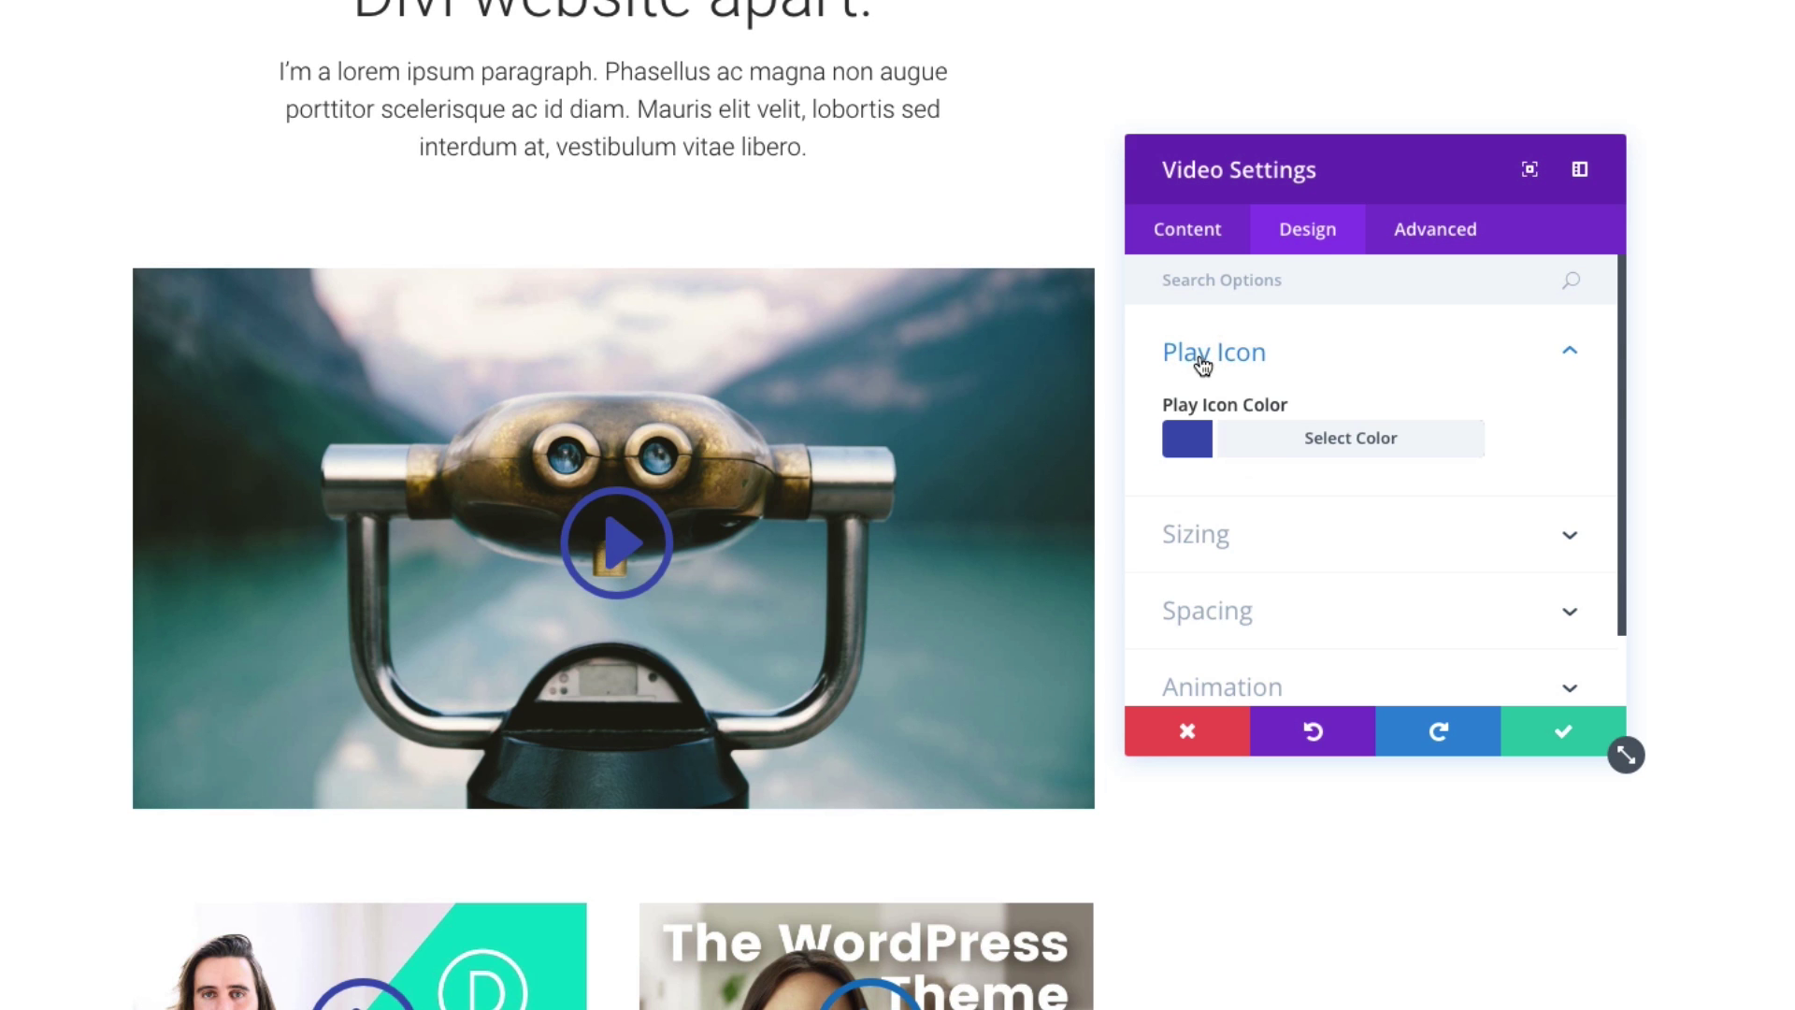
click(1305, 446)
scroll(1325, 641, down, 2)
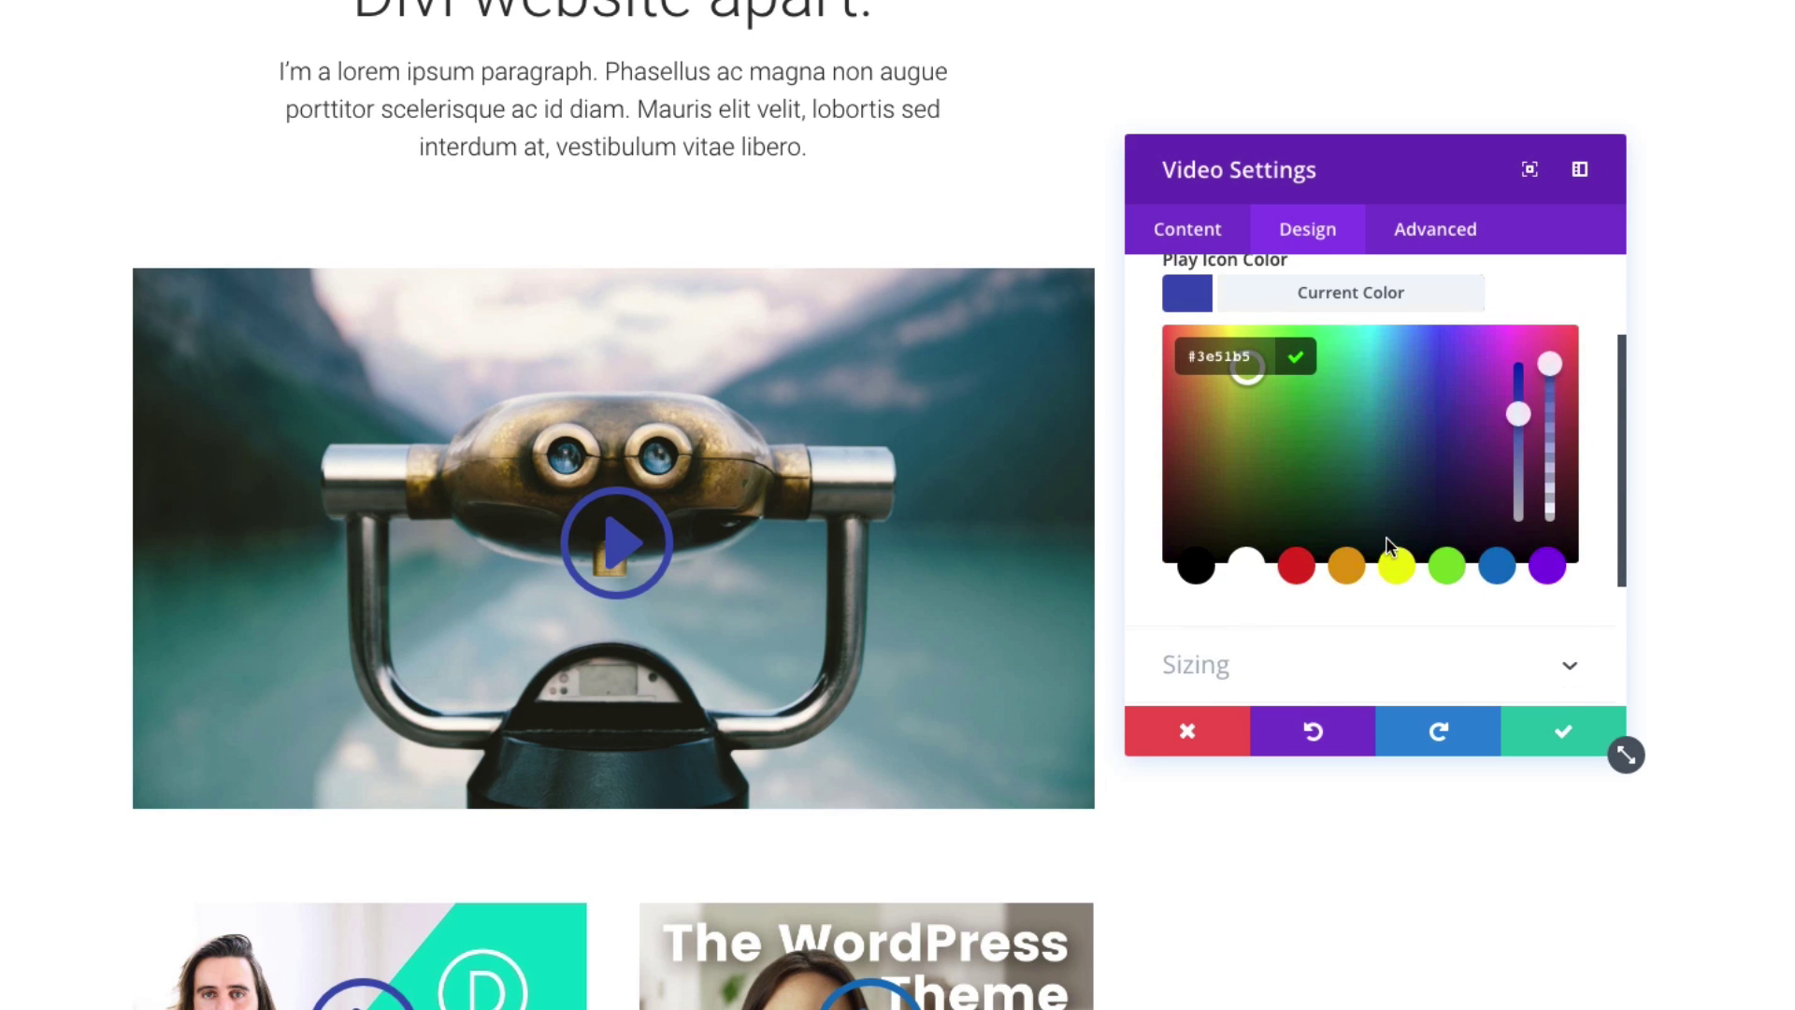
click(1243, 562)
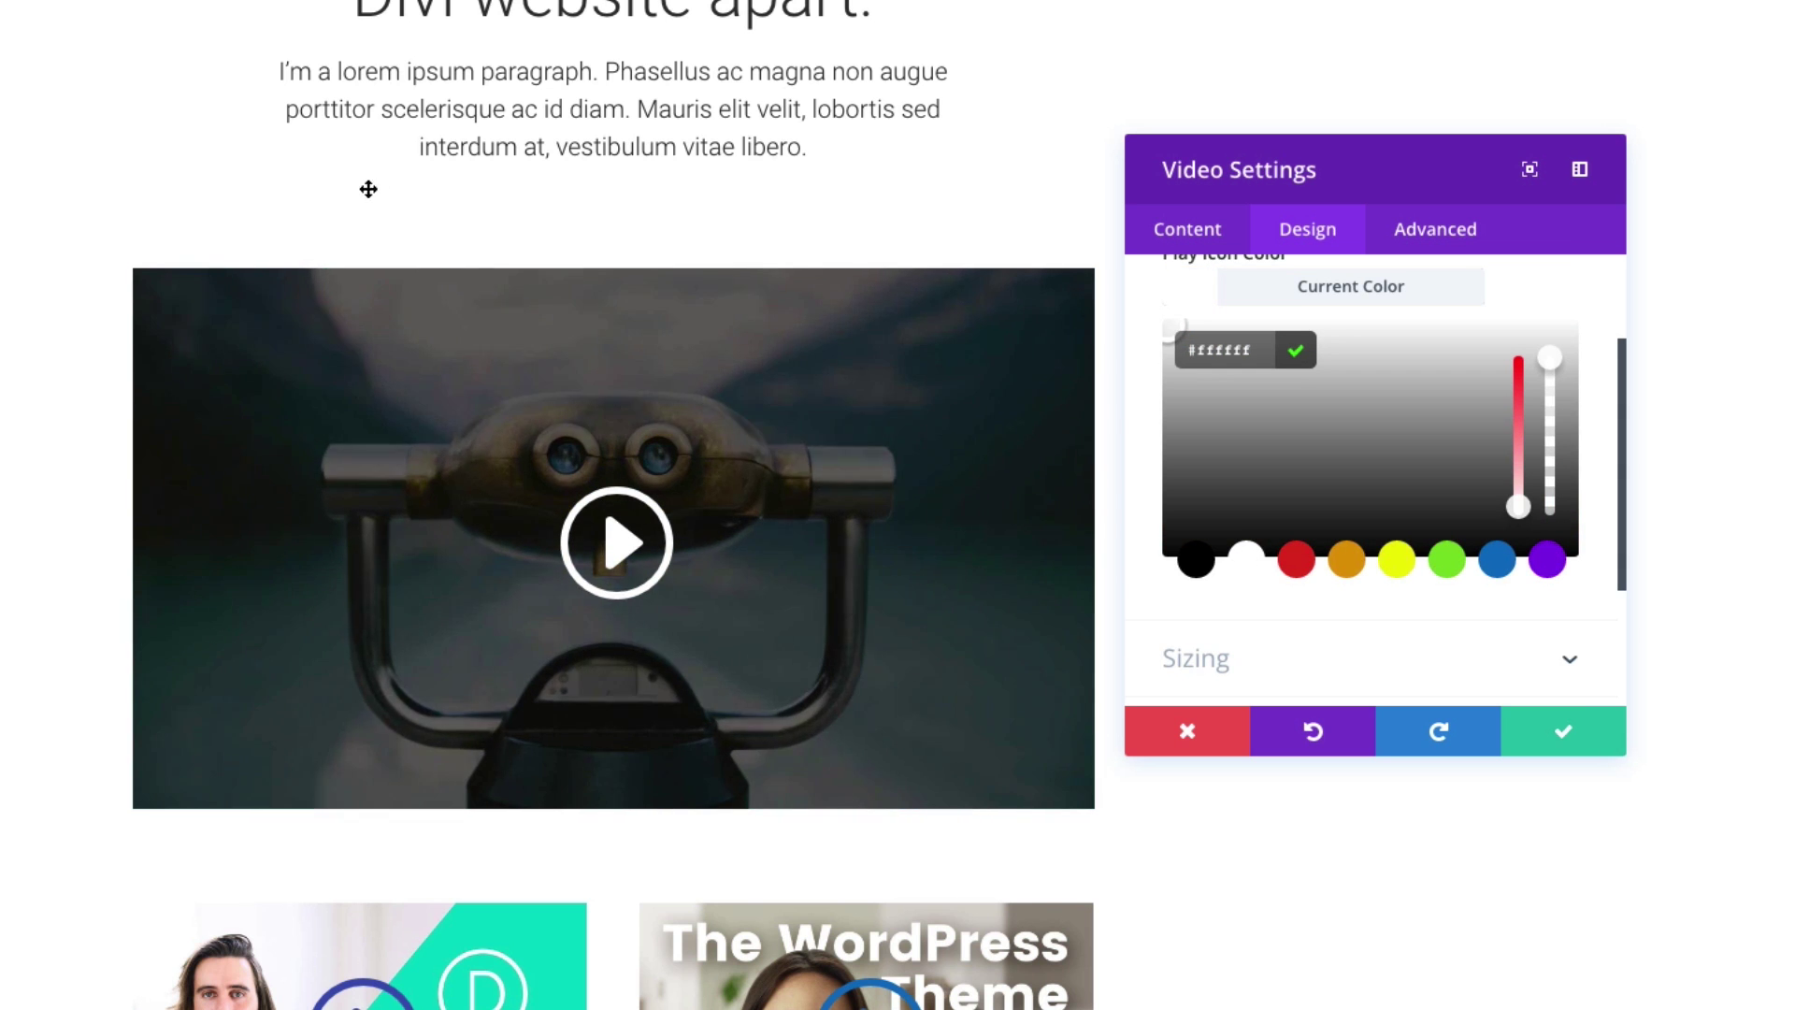
Review the Sizing, Spacing and Animation options, keeping the video width at 100%
scroll(1456, 458, up, 2)
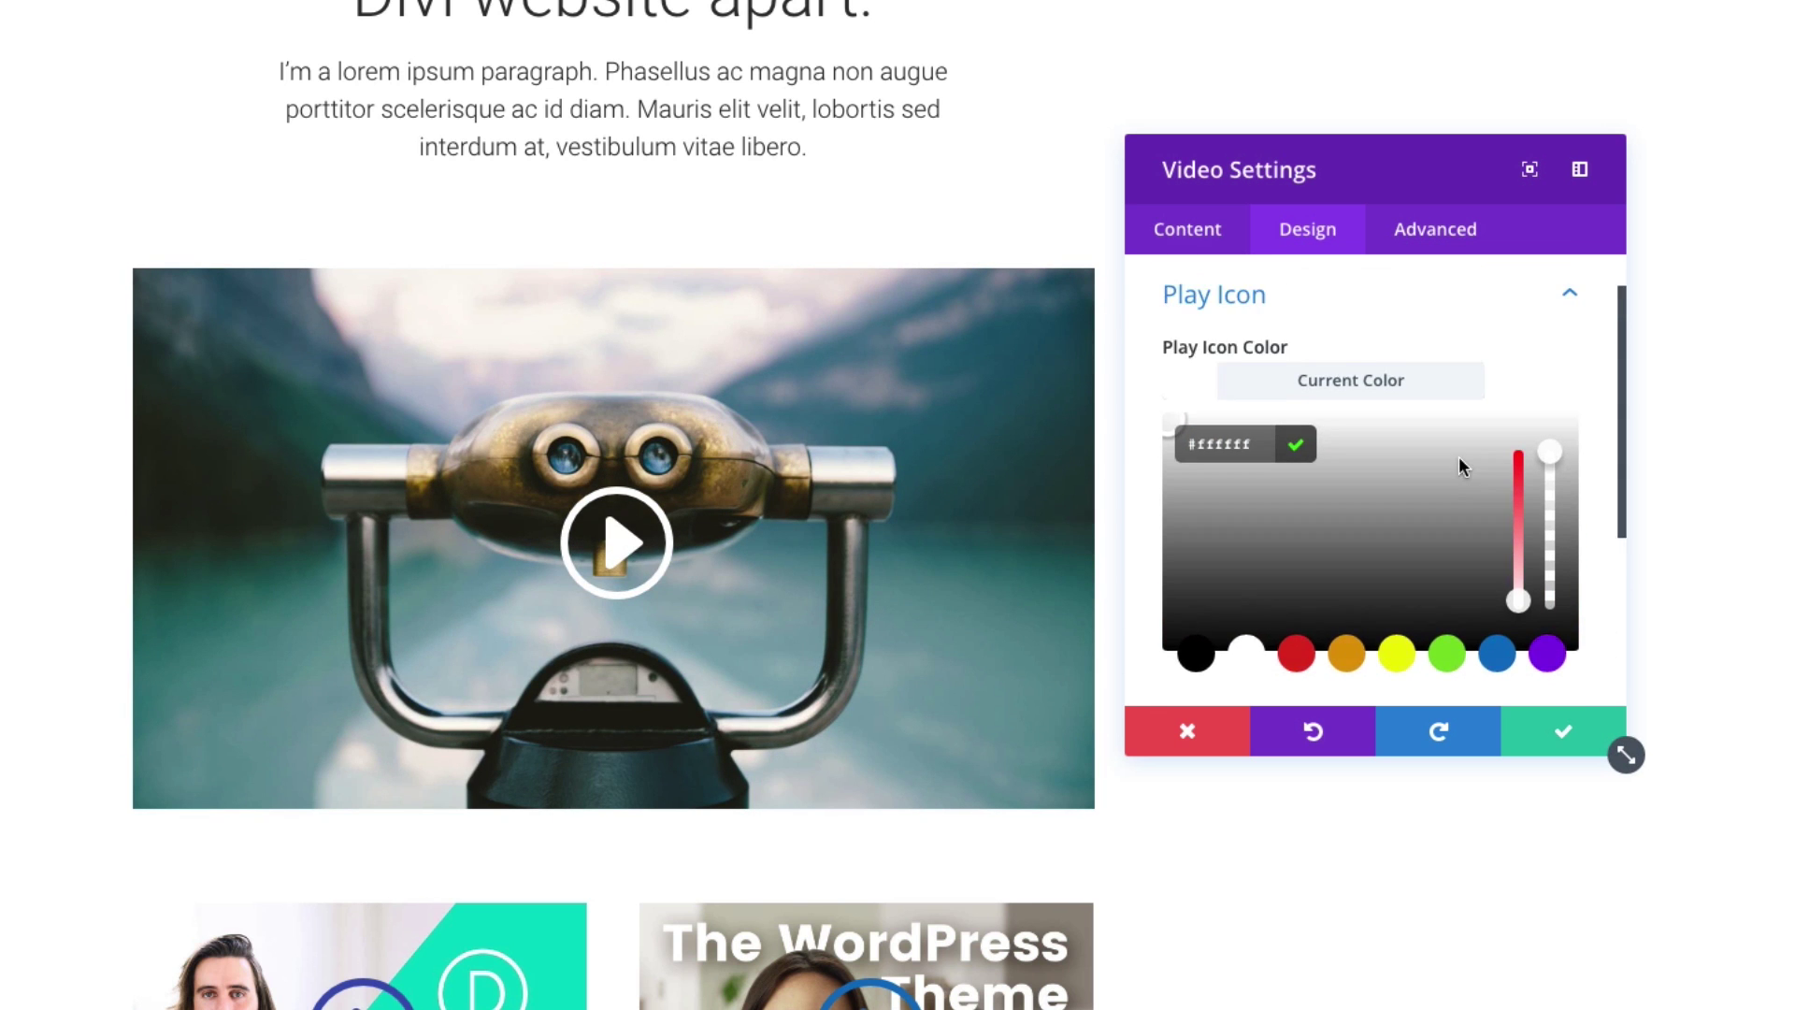
scroll(1457, 458, down, 2)
scroll(1249, 661, down, 2)
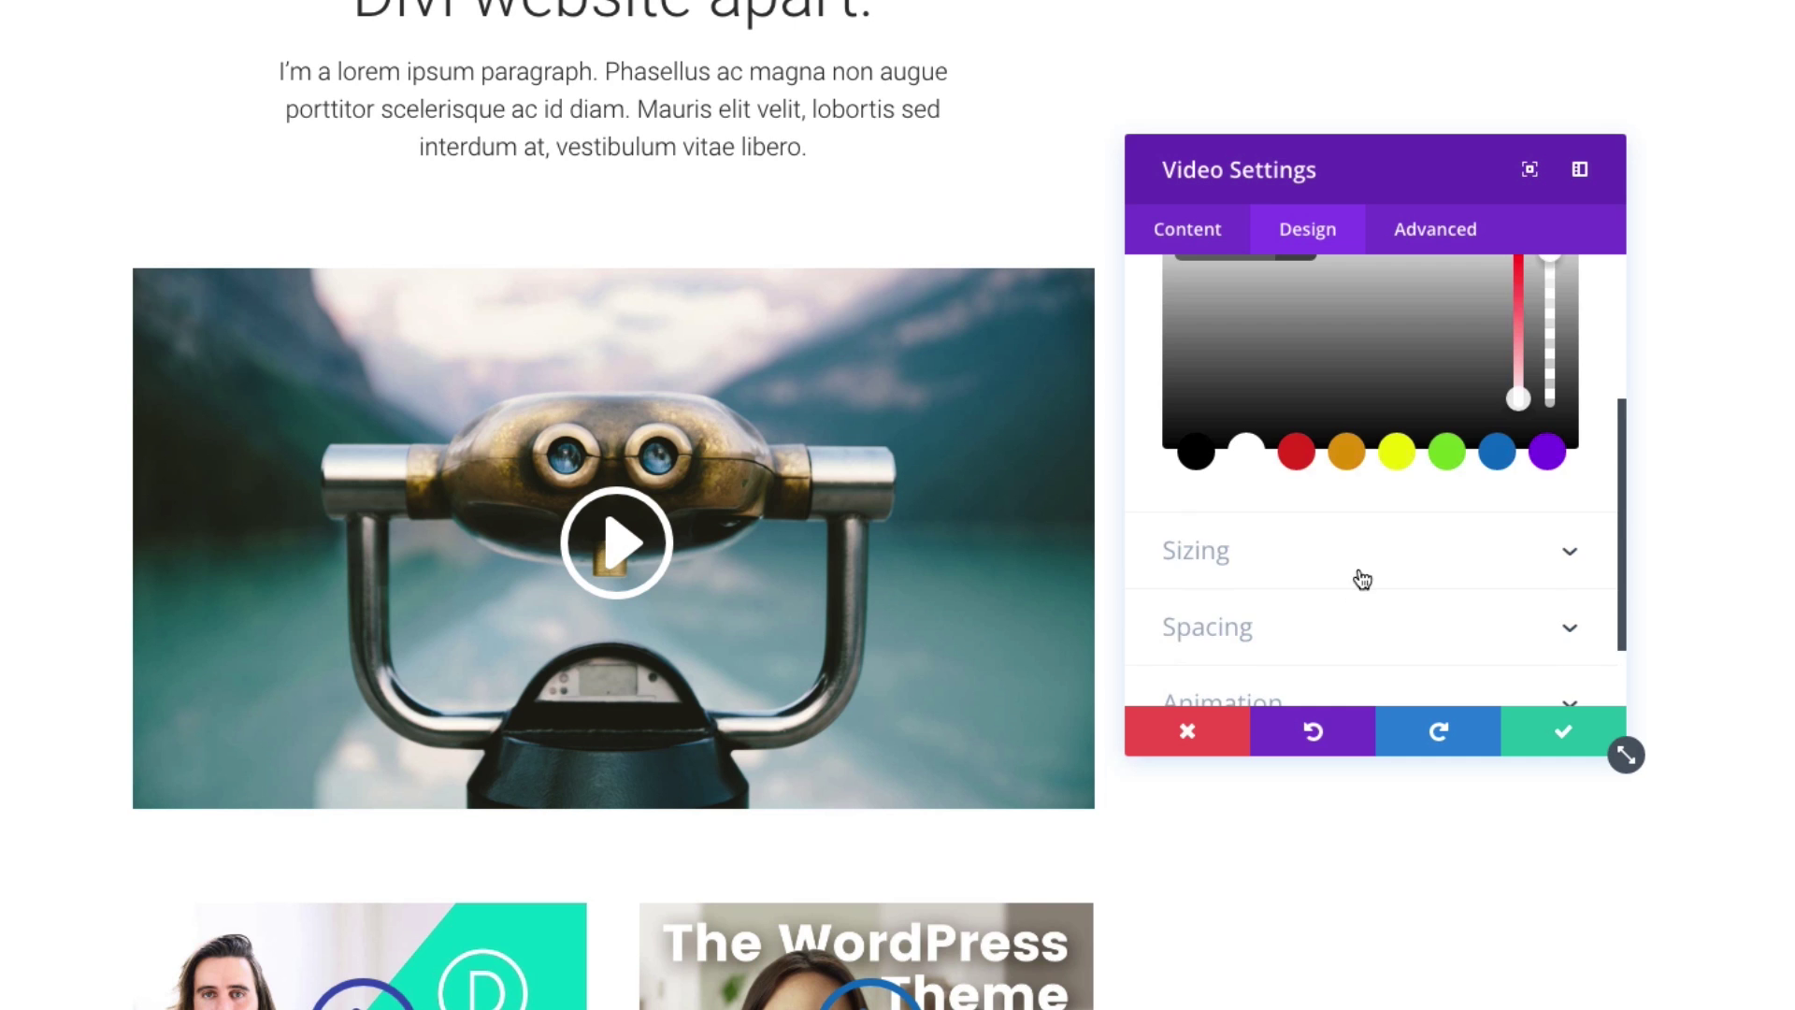
scroll(1546, 585, down, 2)
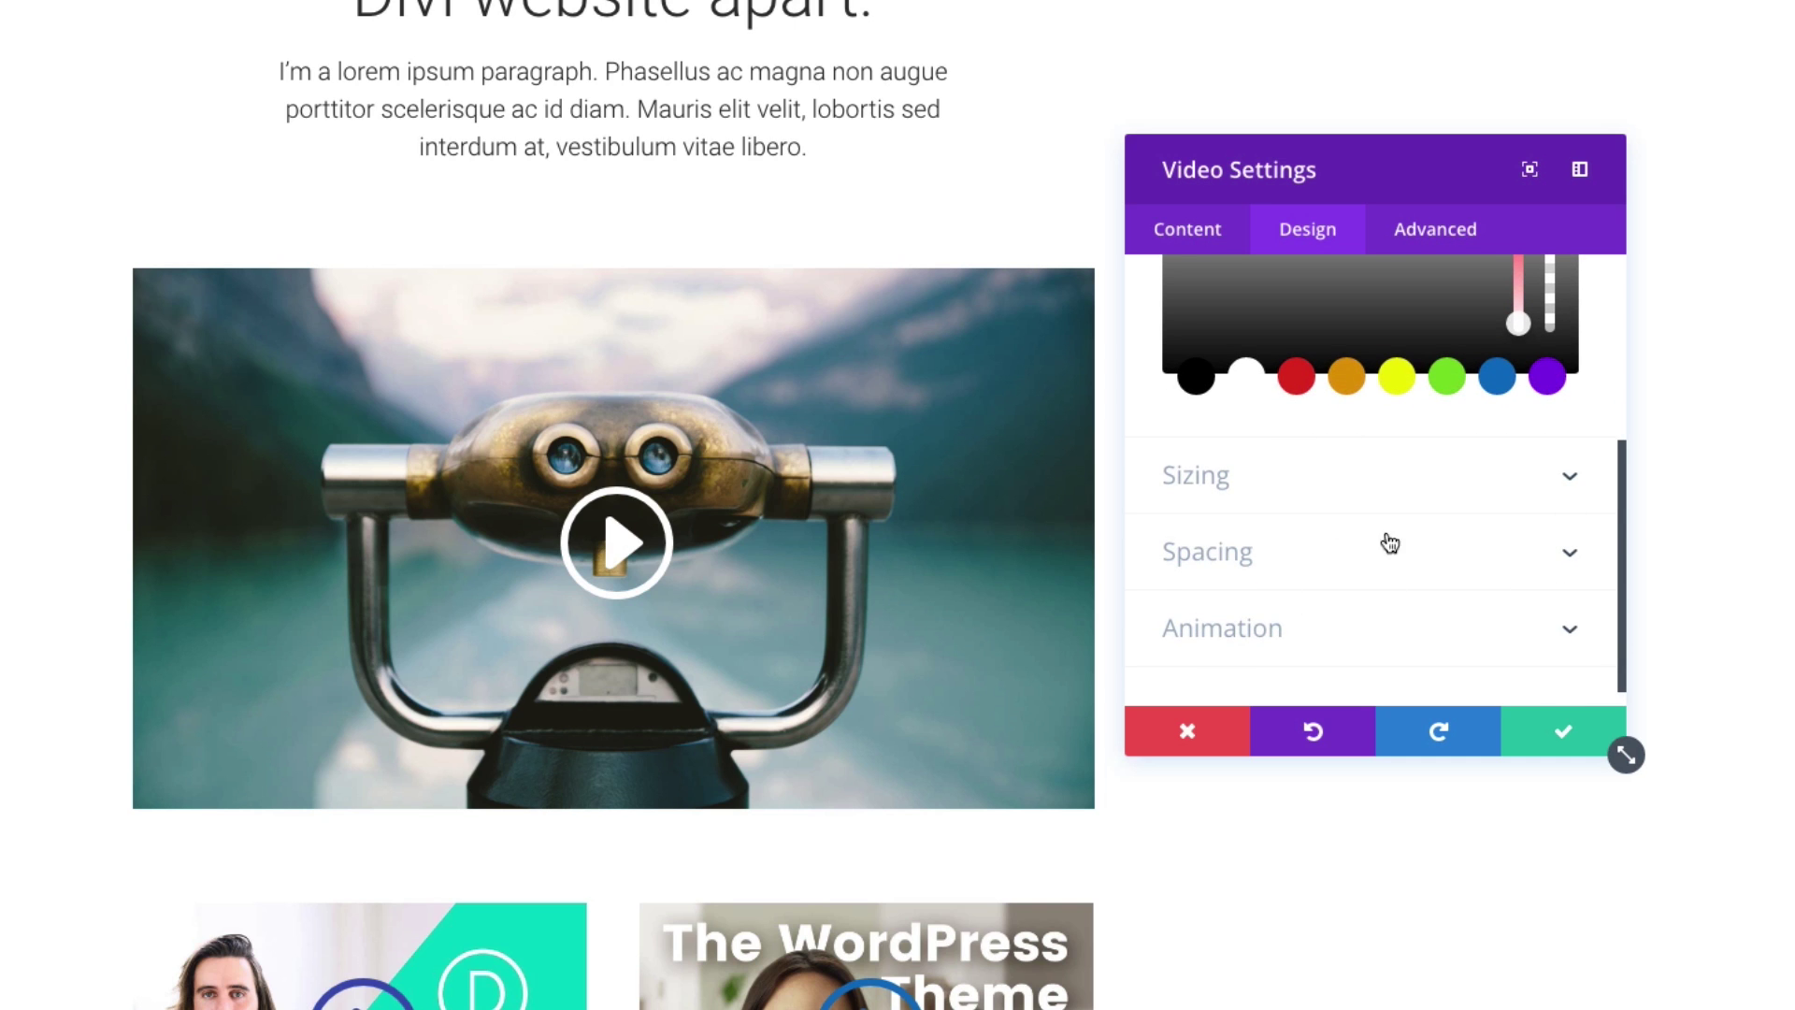
click(1348, 502)
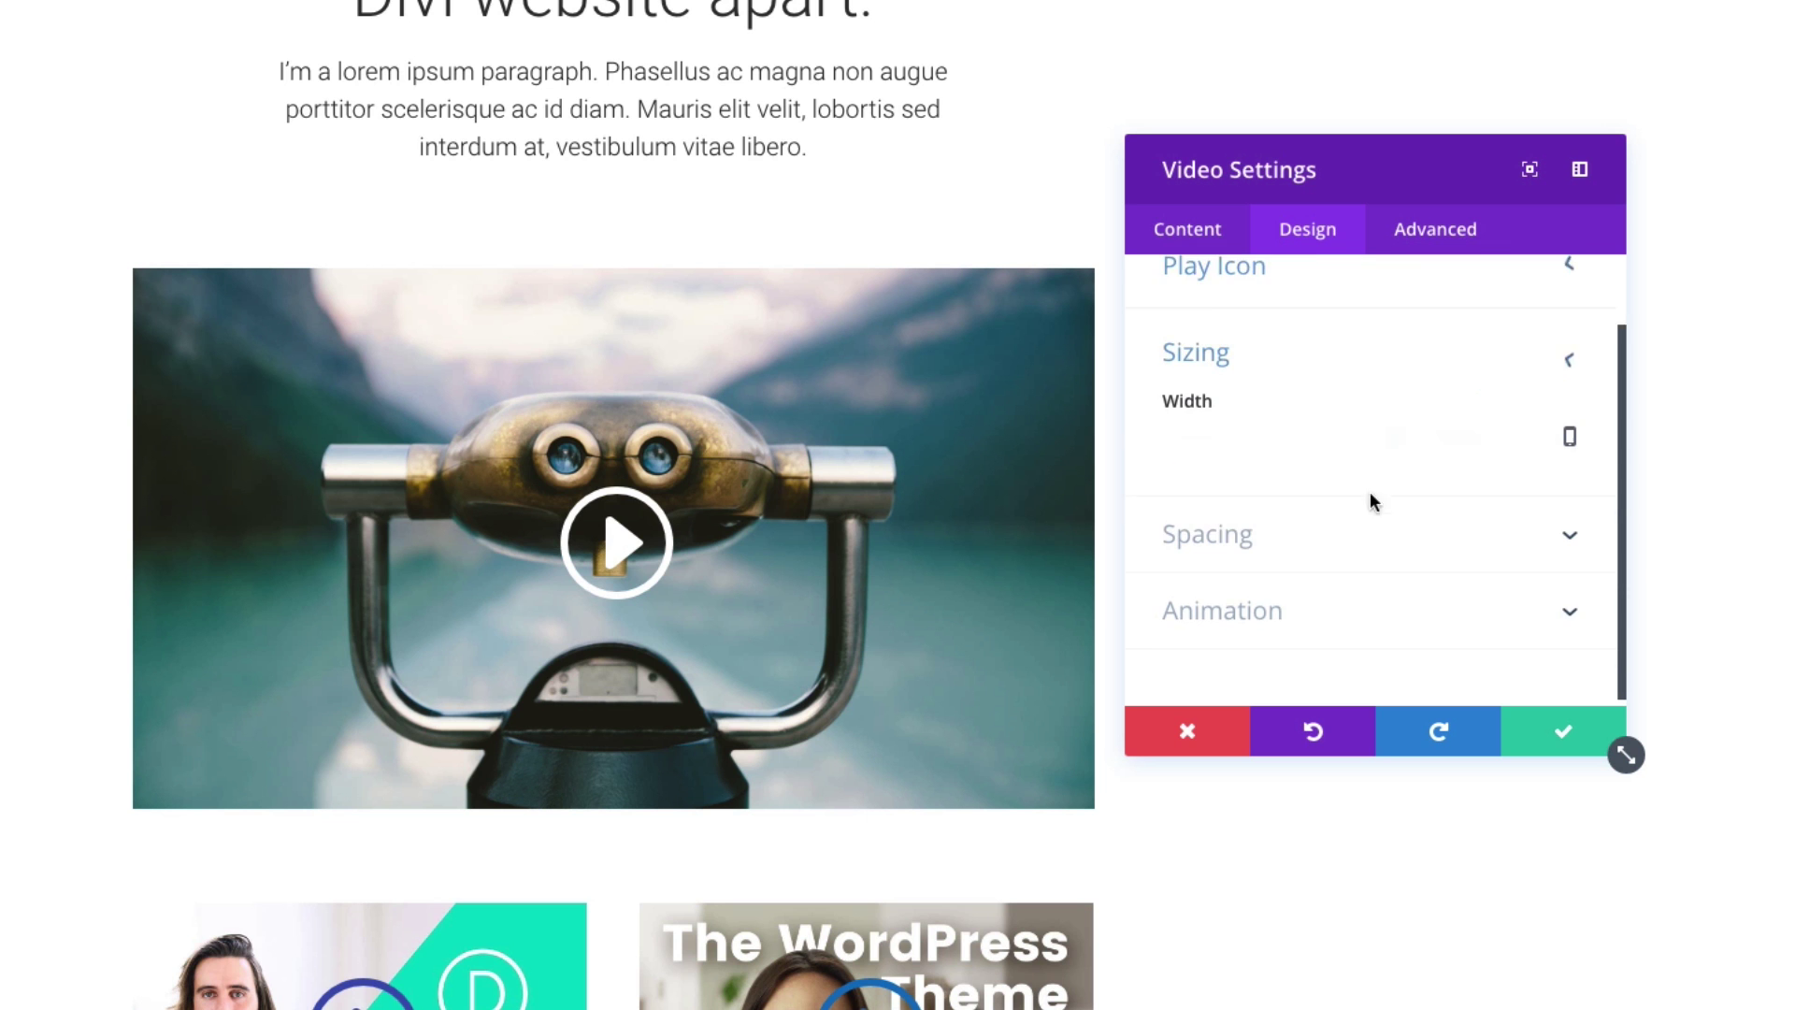
mouse_move(1395, 430)
mouse_down()
mouse_move(1310, 430)
mouse_move(1394, 430)
mouse_up()
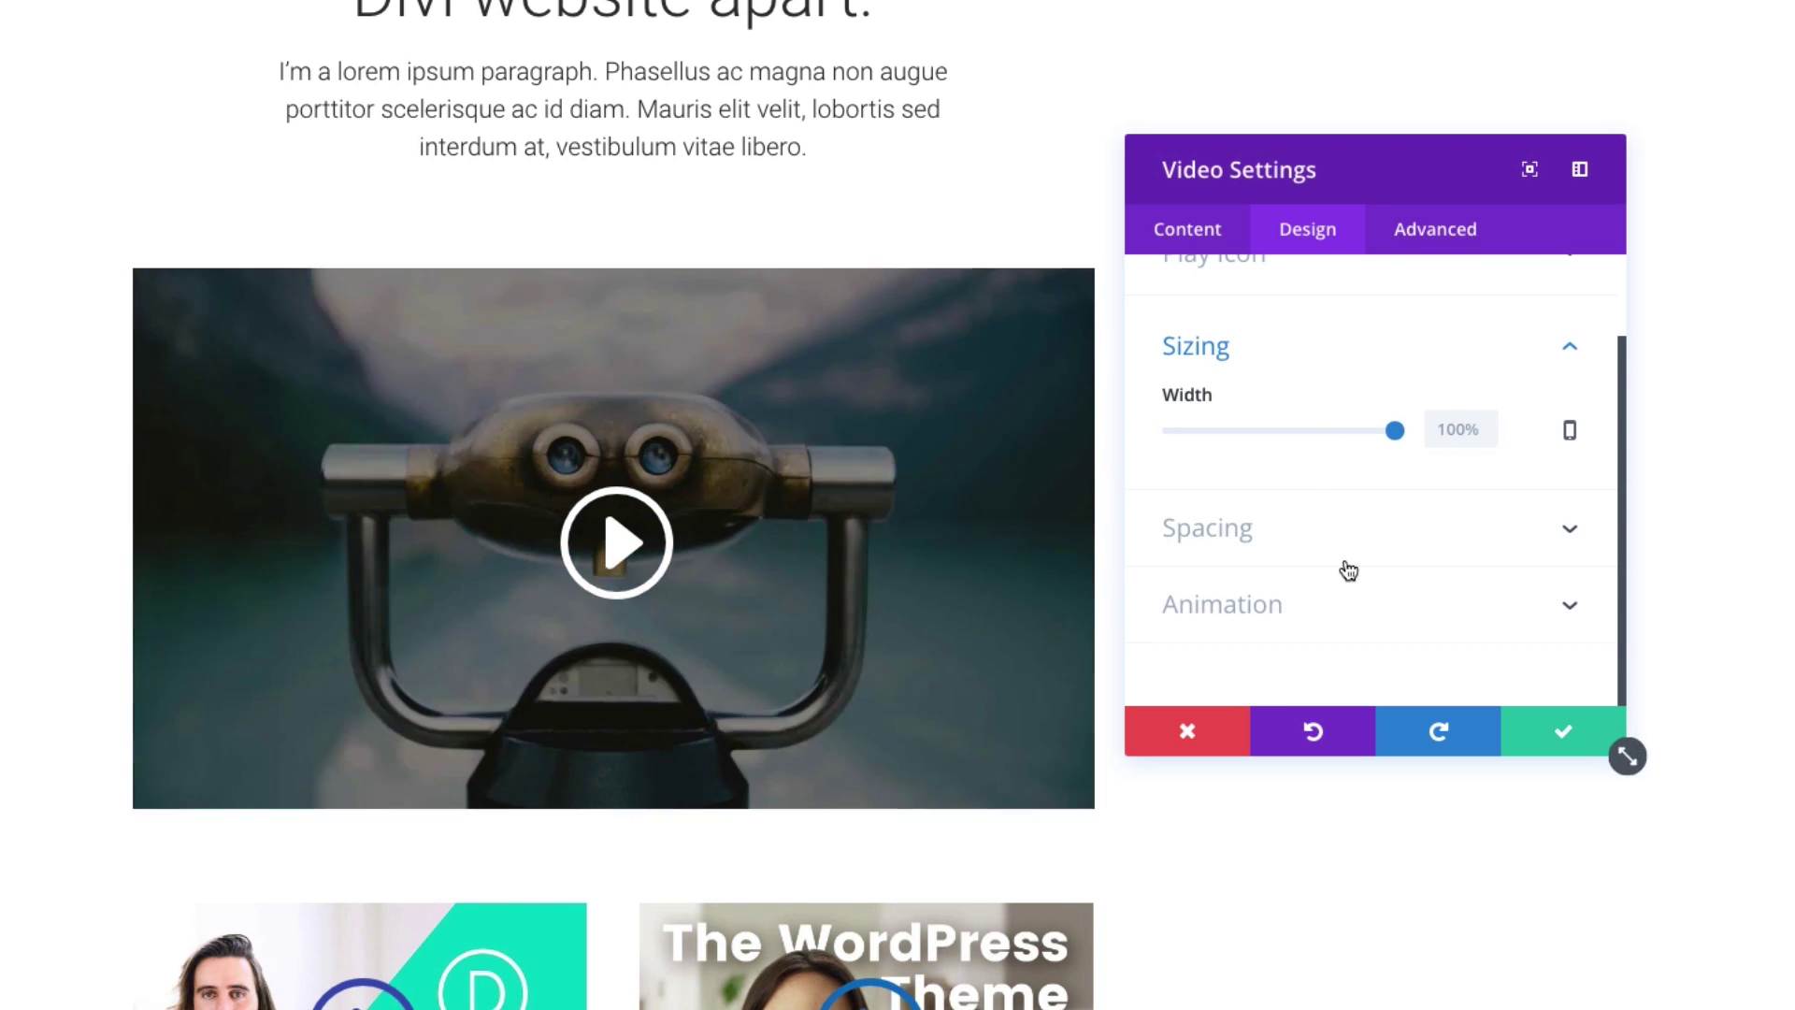
click(1326, 534)
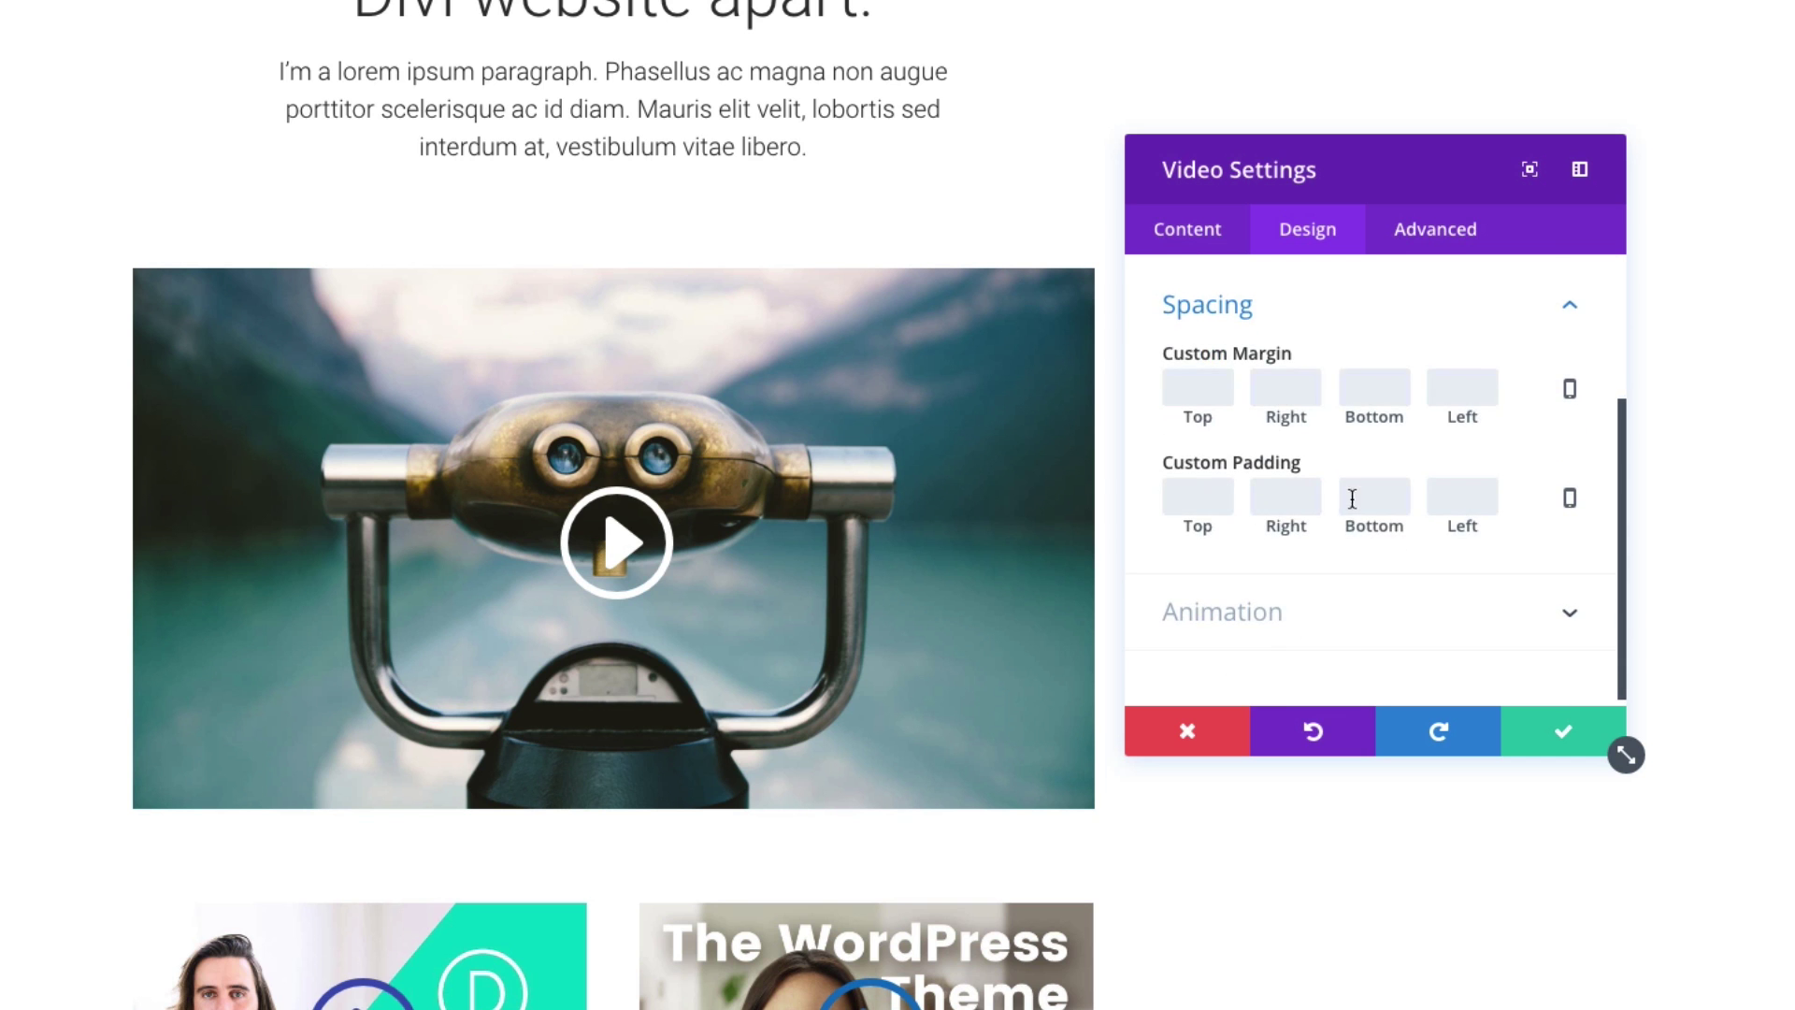
click(1349, 623)
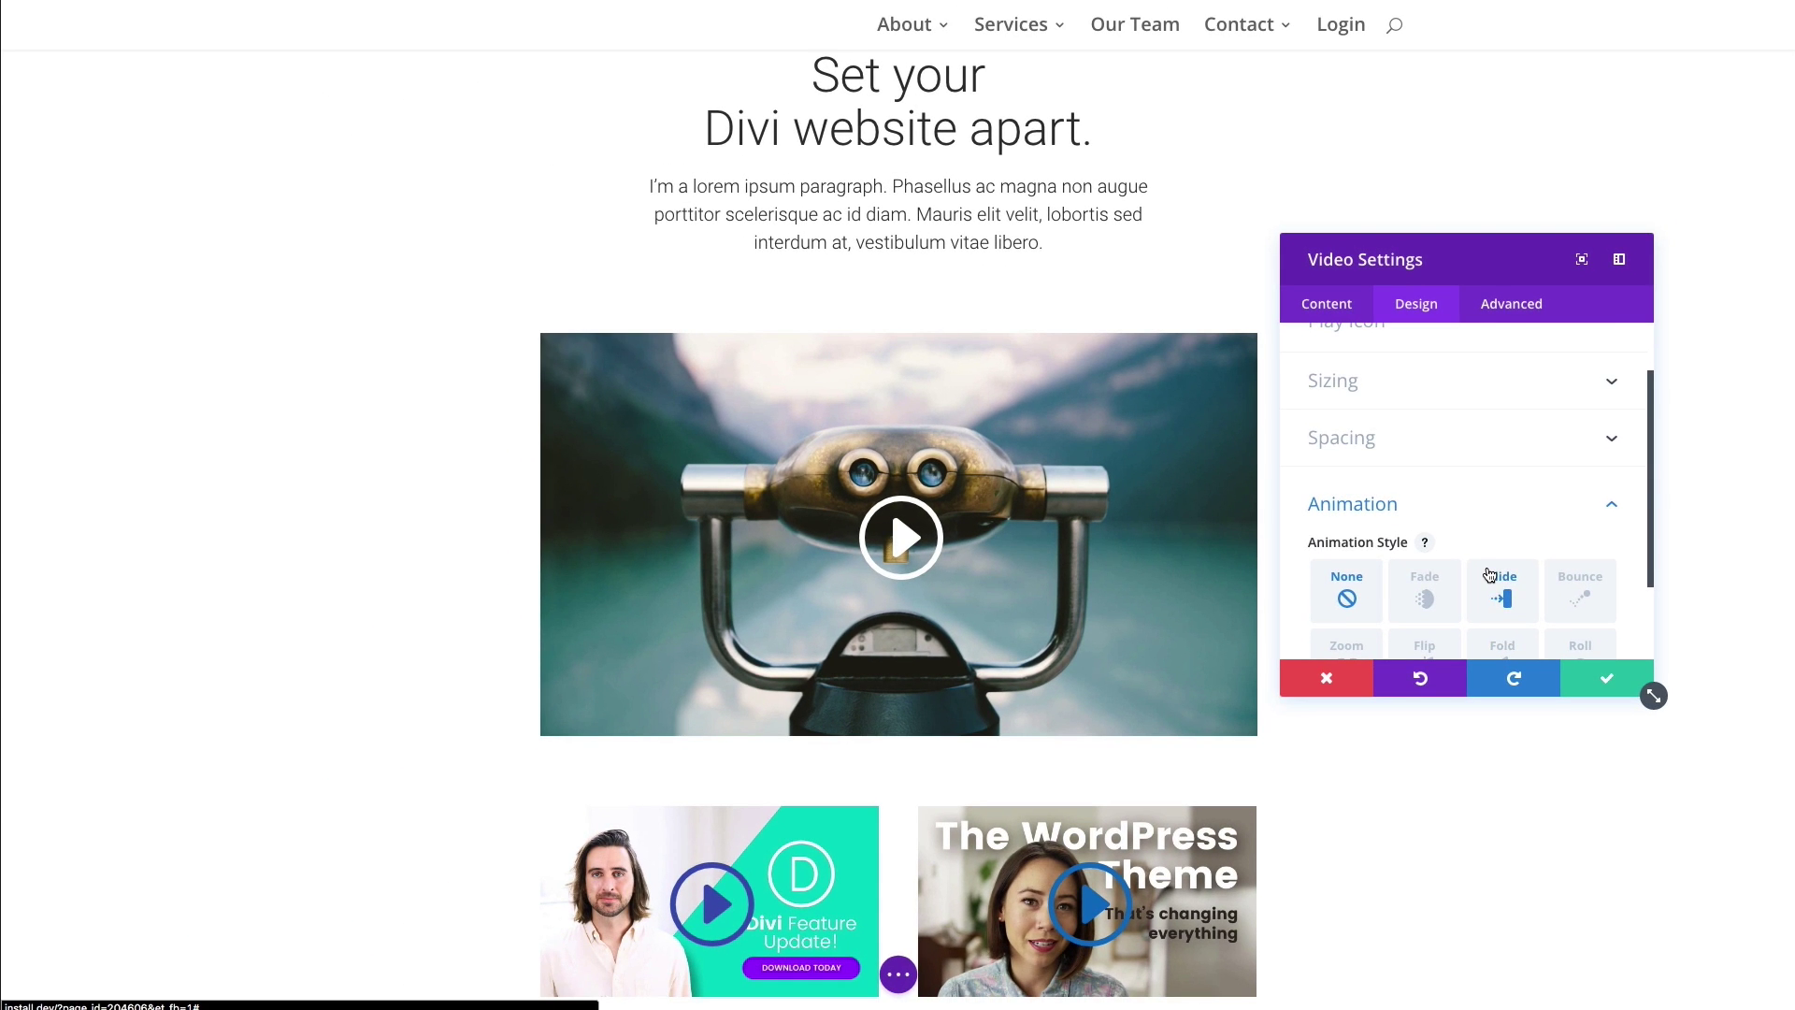
scroll(1489, 574, up, 2)
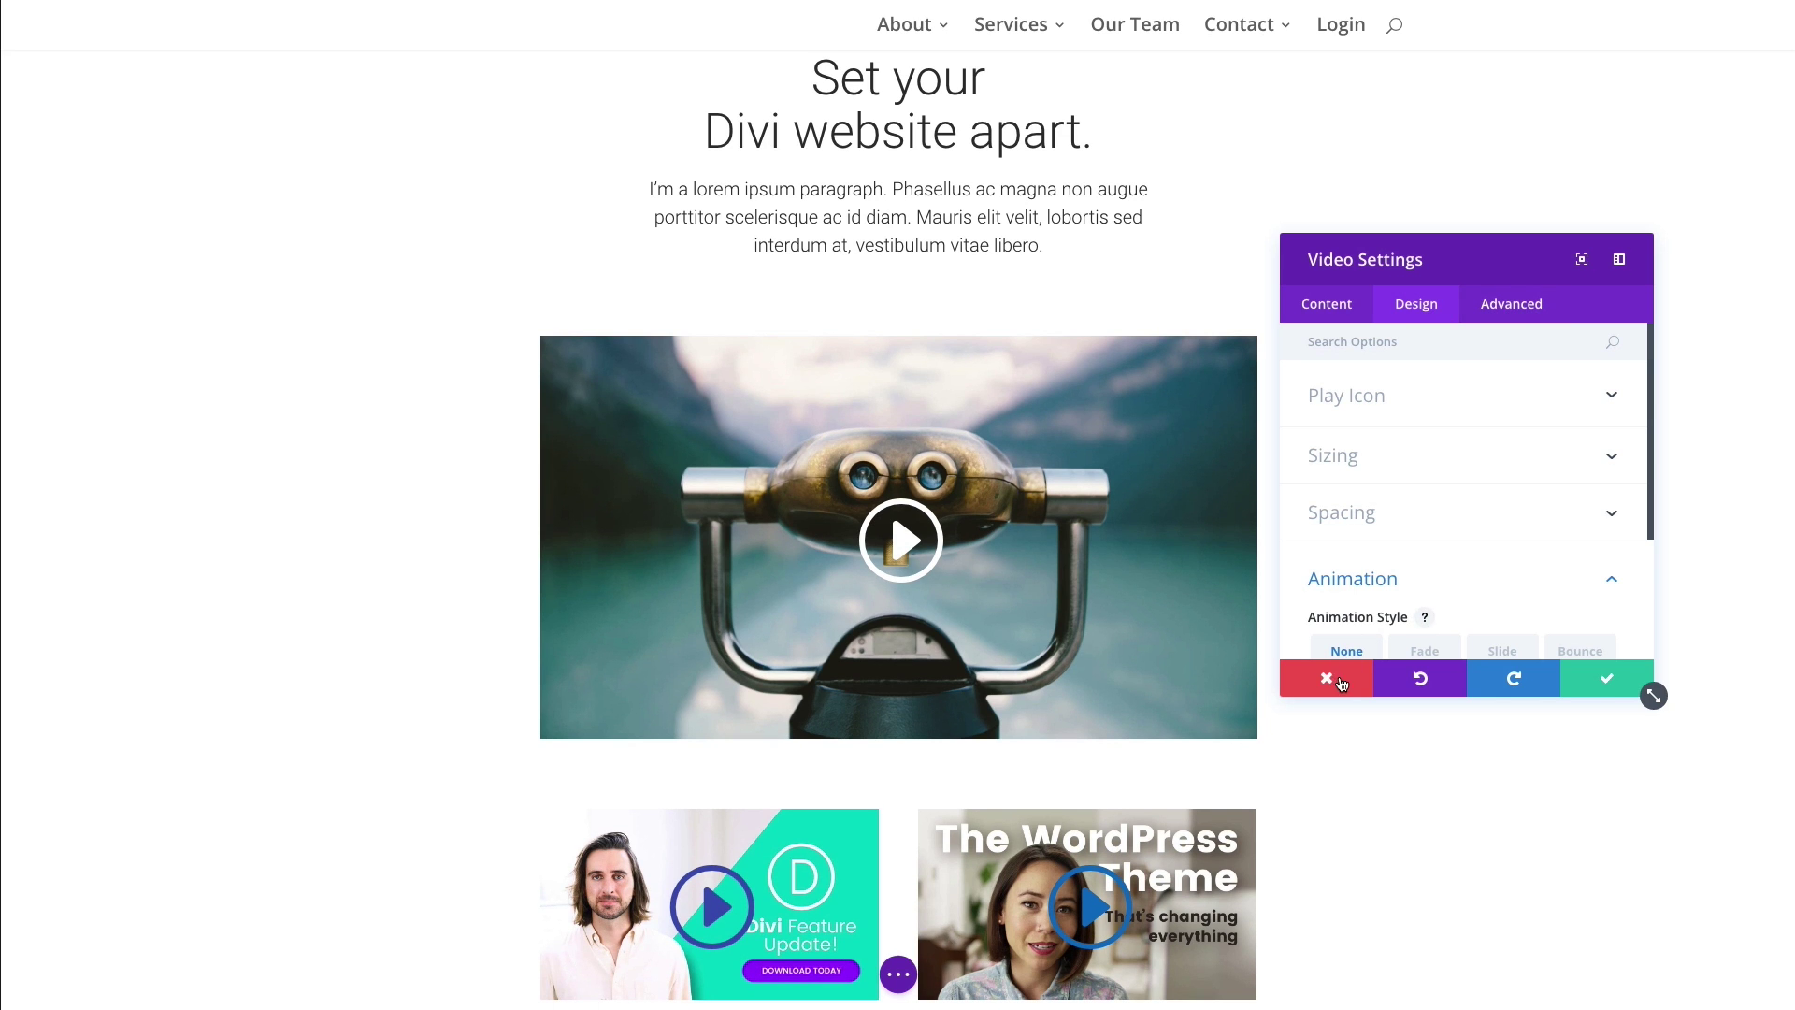
Save the Video Settings, then open the live page via Exit Visual Builder
click(1624, 682)
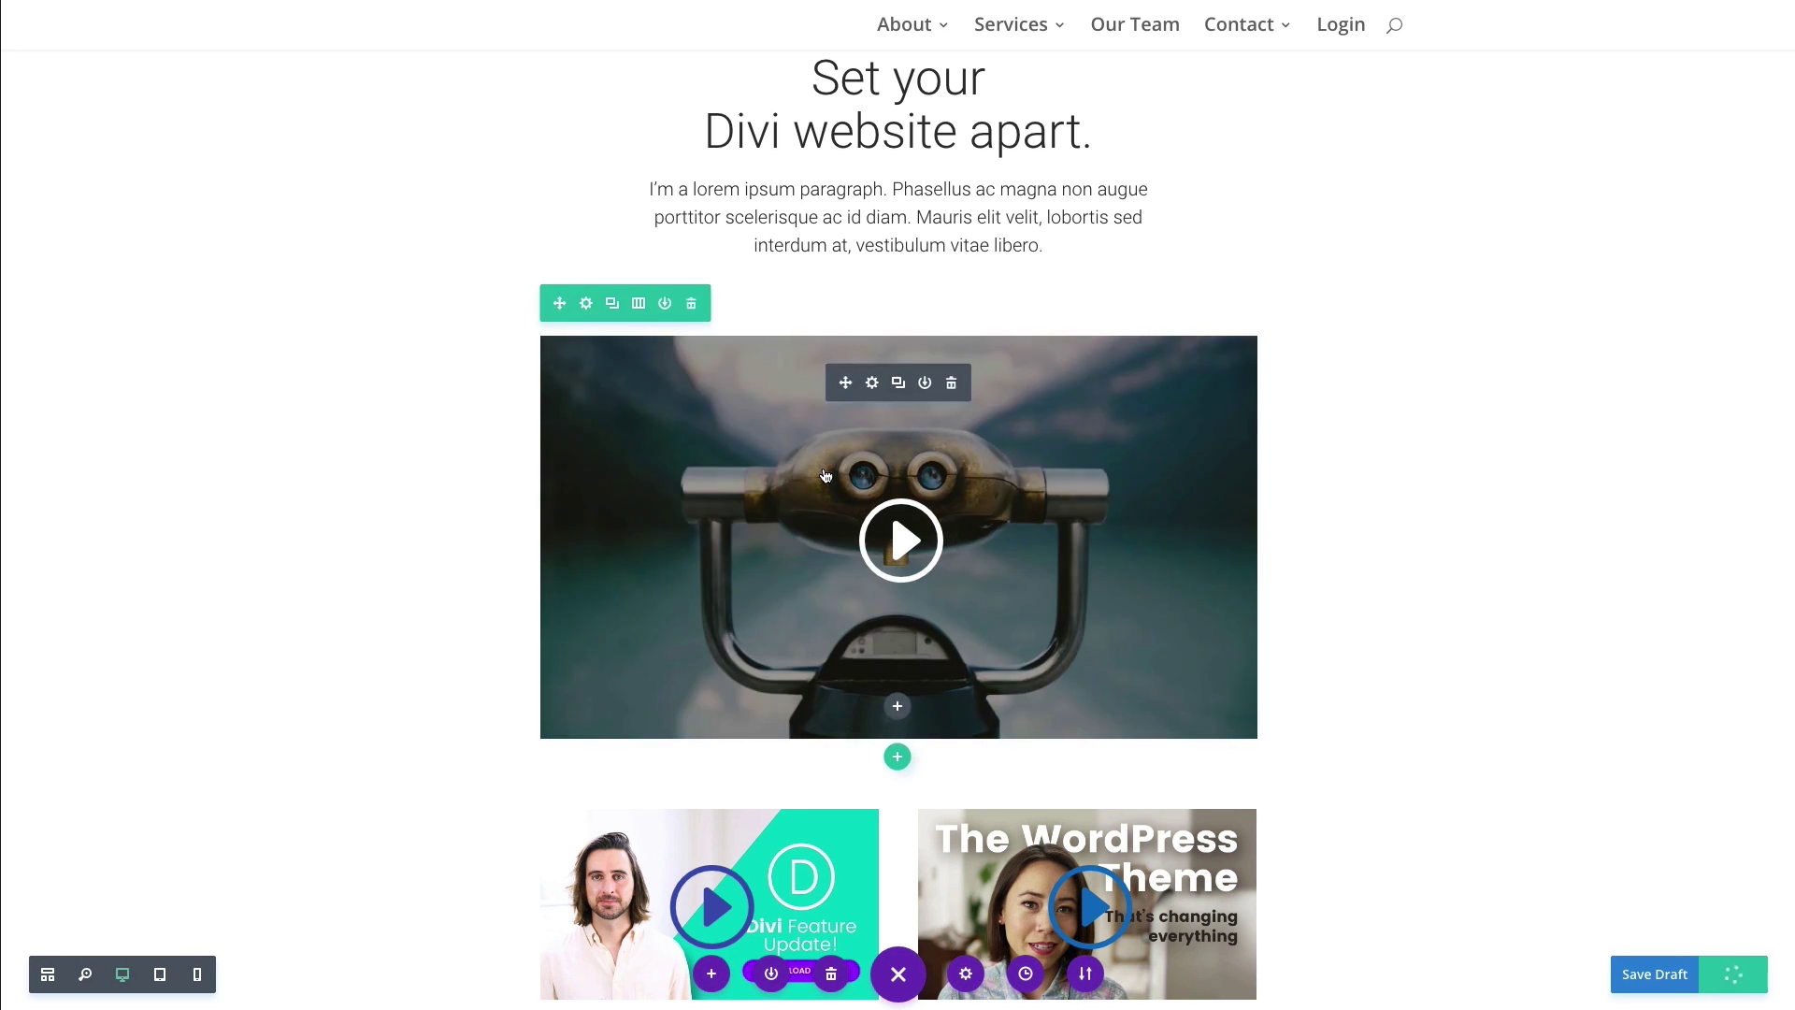
right_click(370, 21)
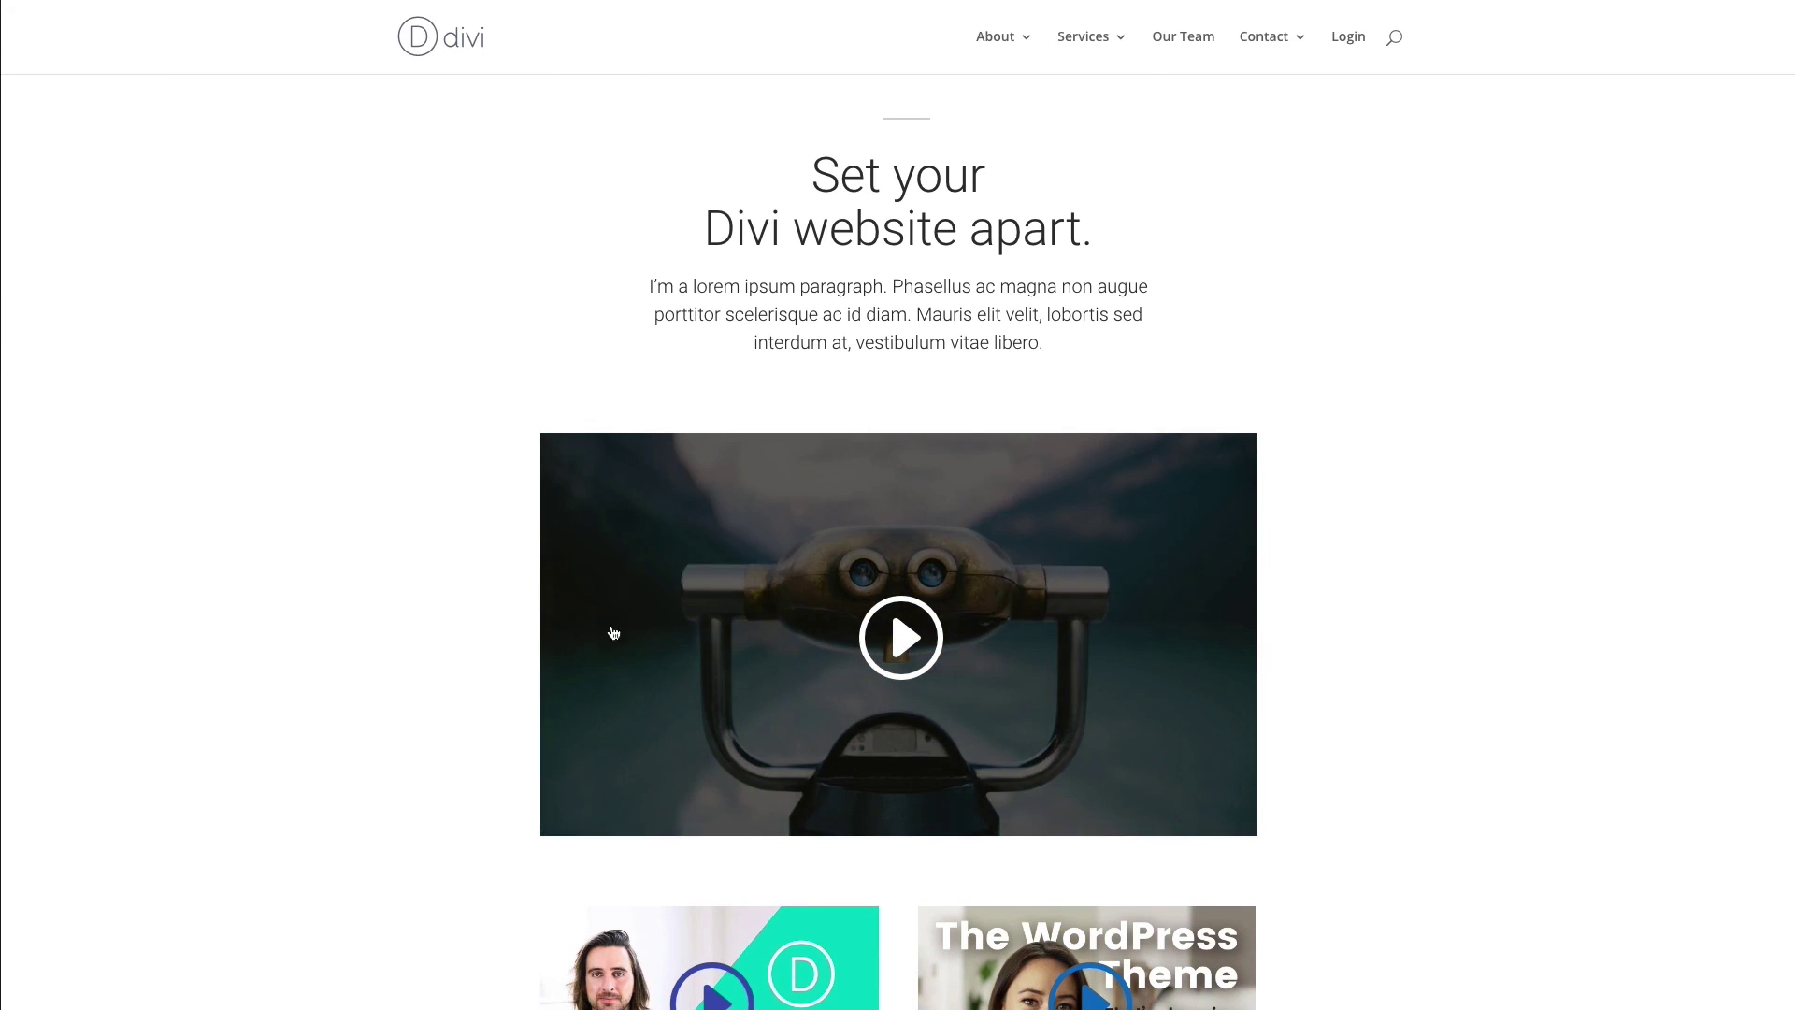
scroll(868, 599, down, 1)
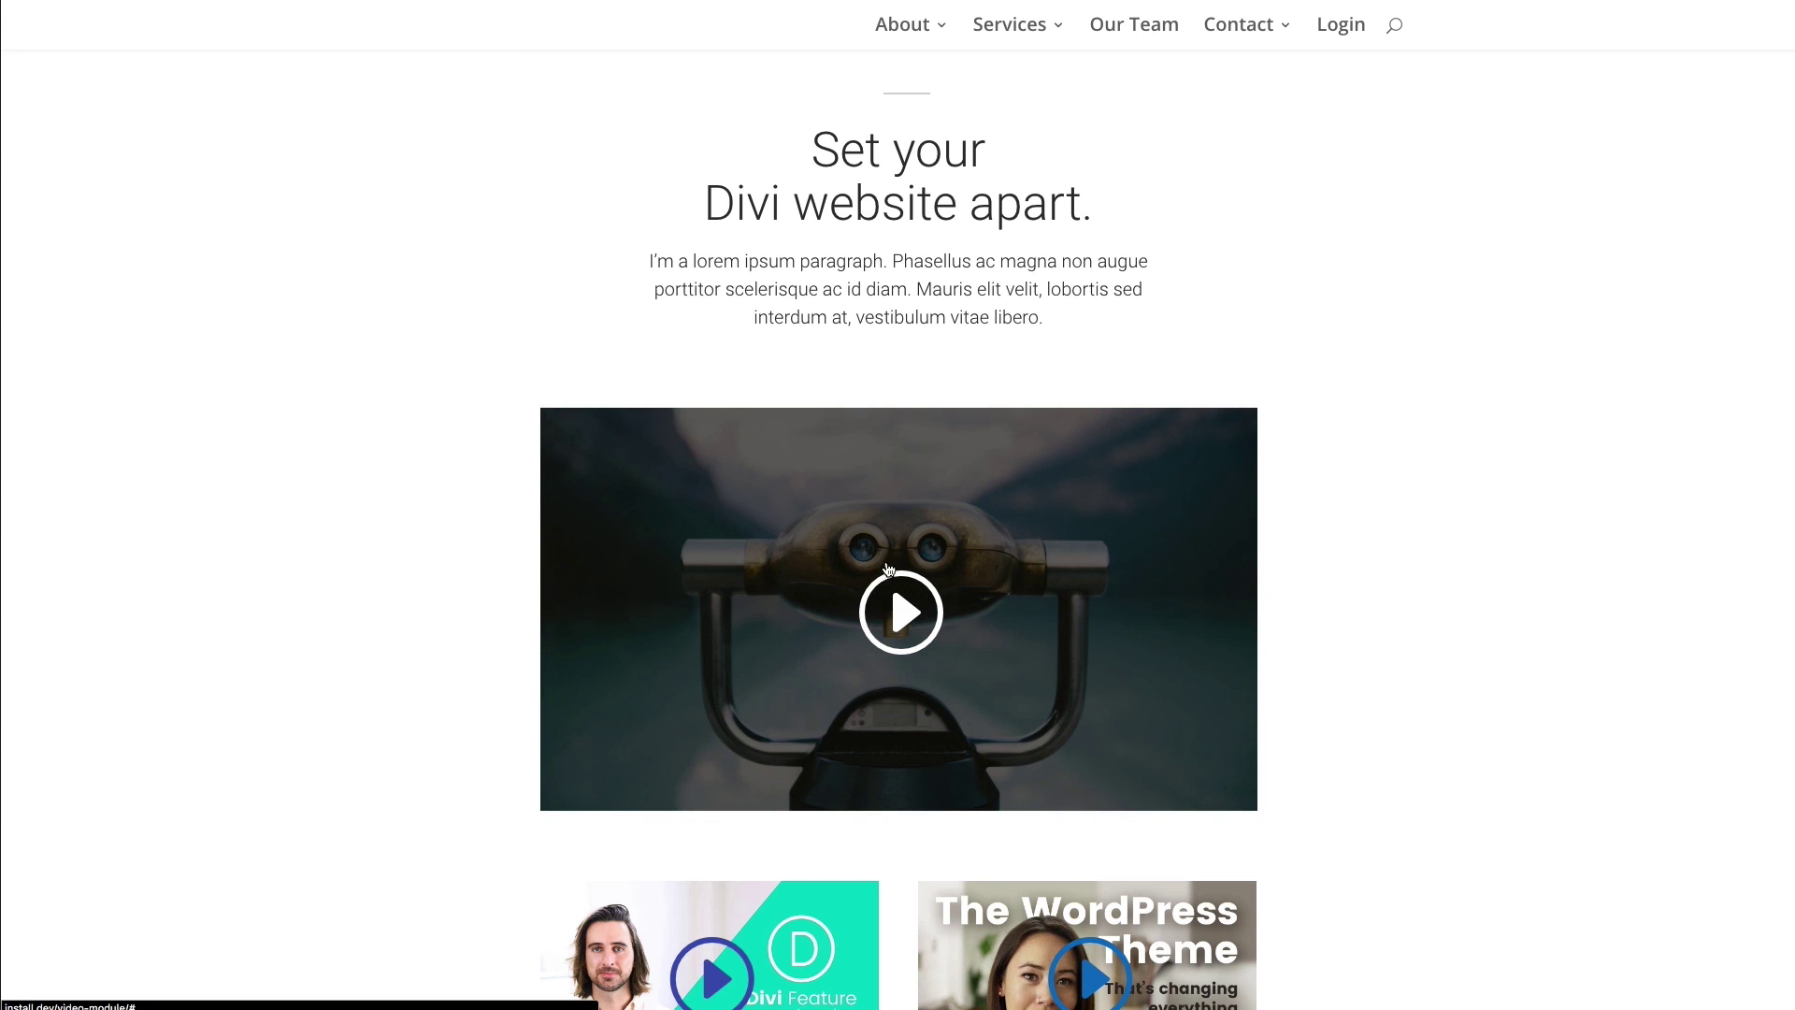
Scroll to the video section on the live page and play the video from its white play icon
click(902, 615)
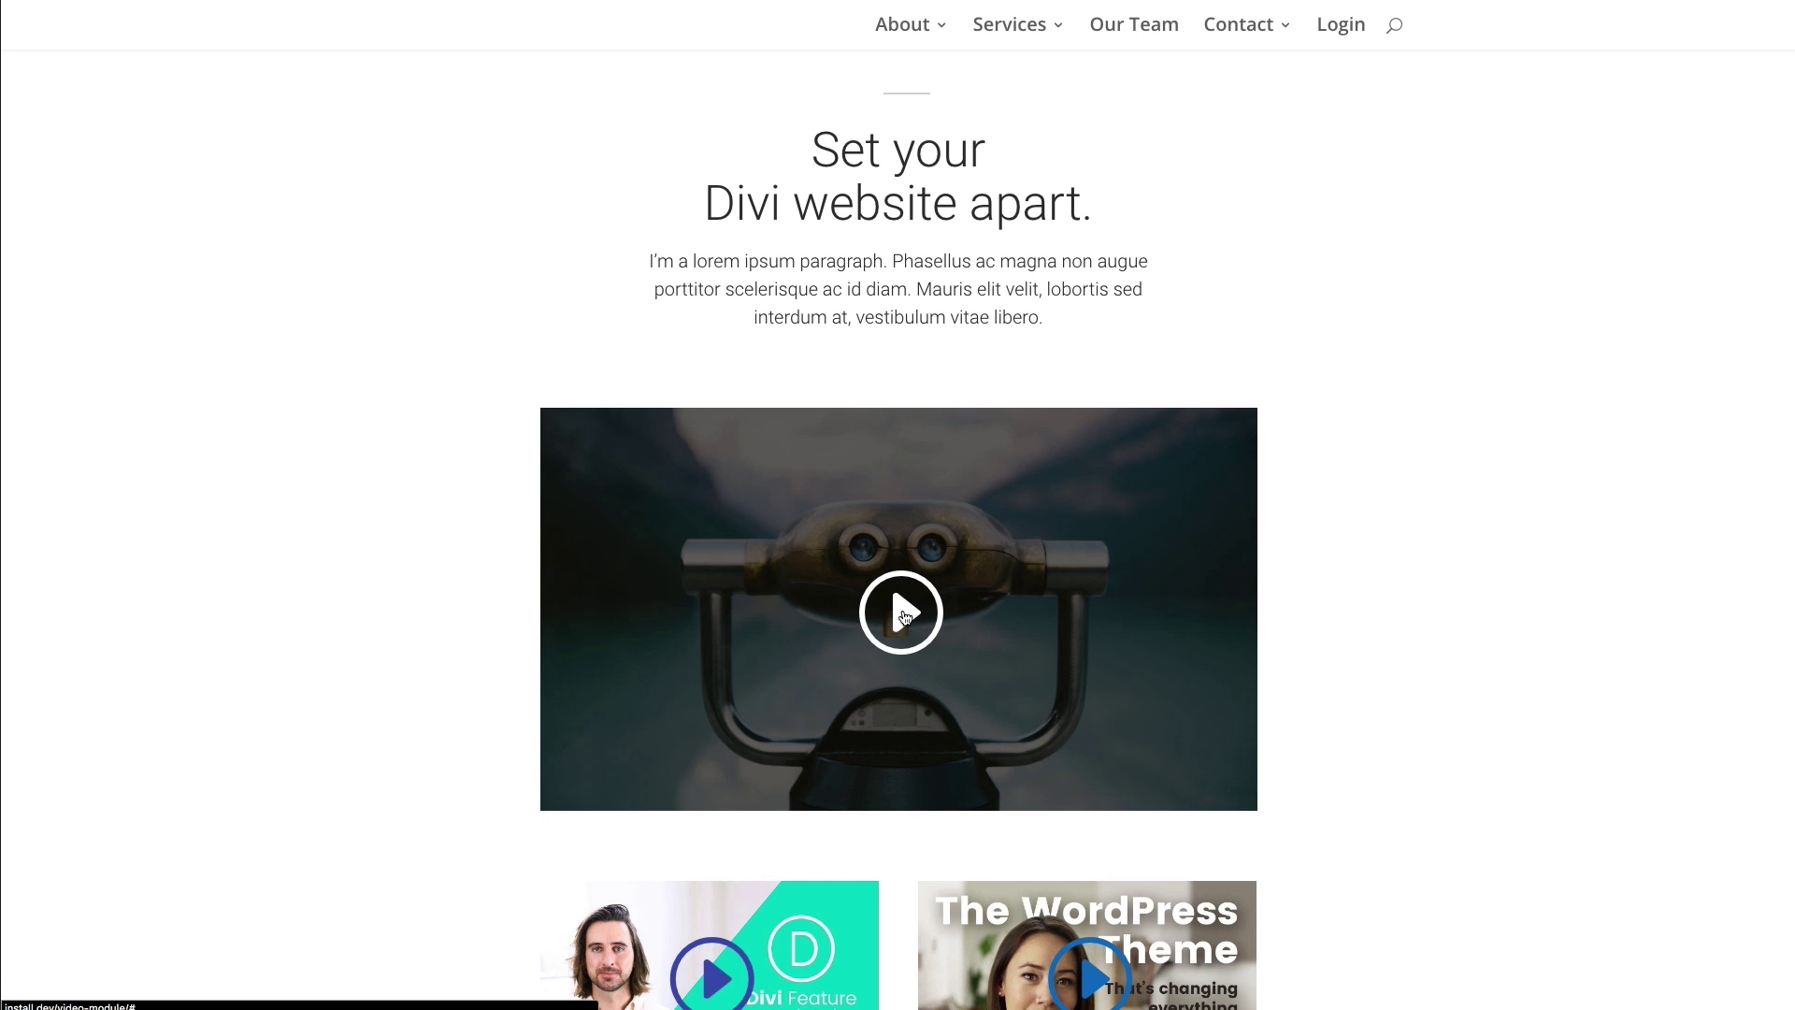